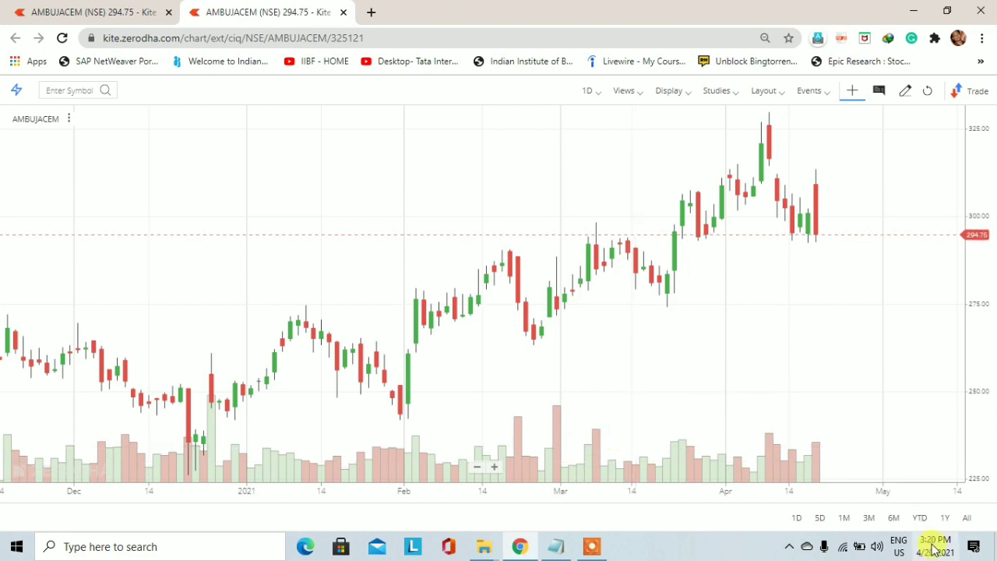
# Choose the Segment drawing tool and set its colour to red.
pyautogui.moveTo(933, 553)
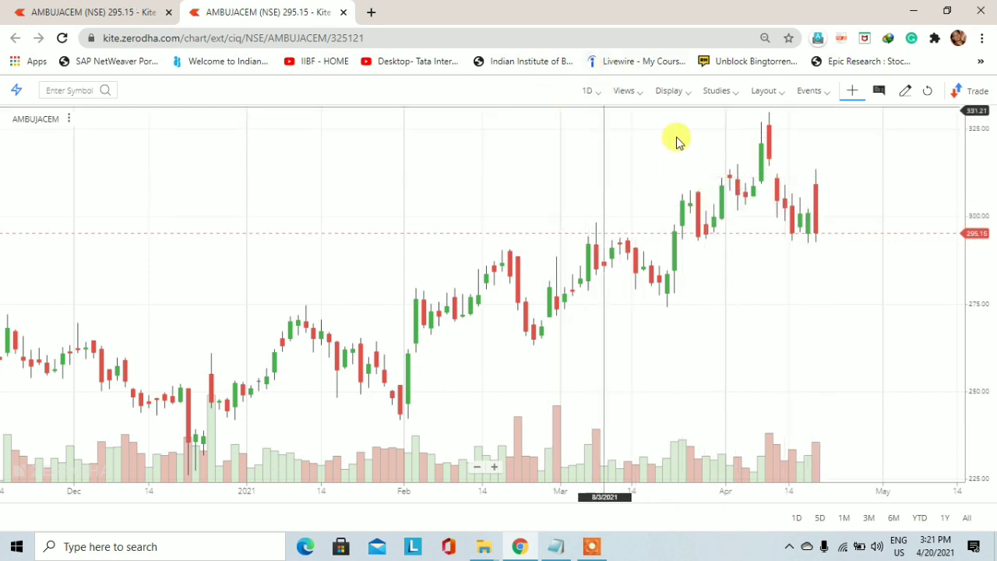
pyautogui.click(881, 90)
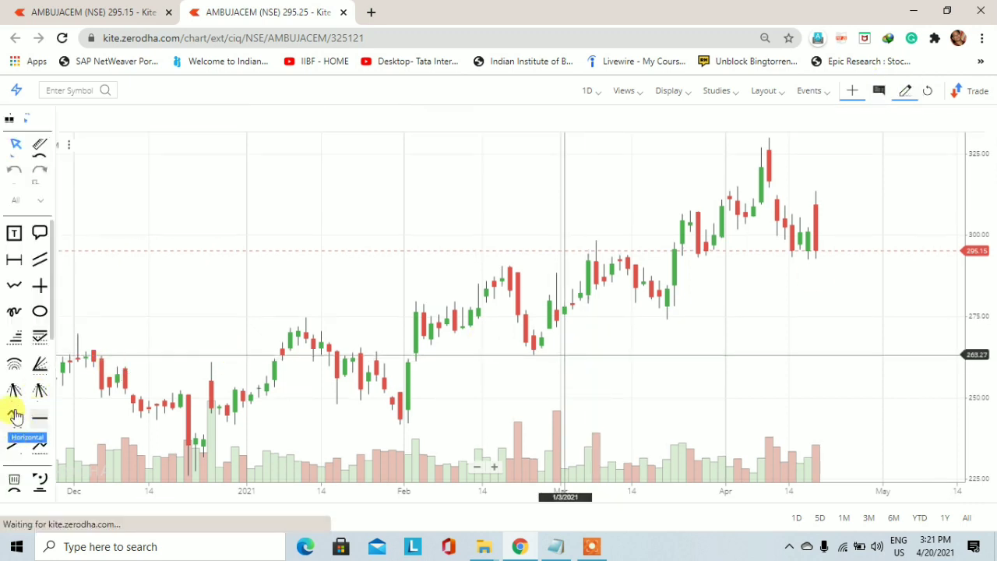
pyautogui.scroll(-3, 15, 415)
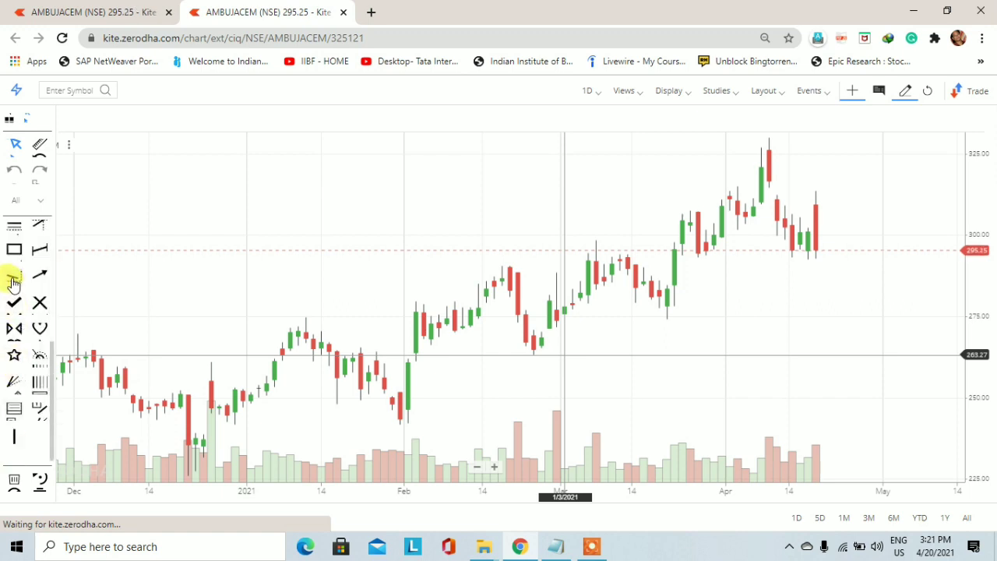
pyautogui.click(14, 278)
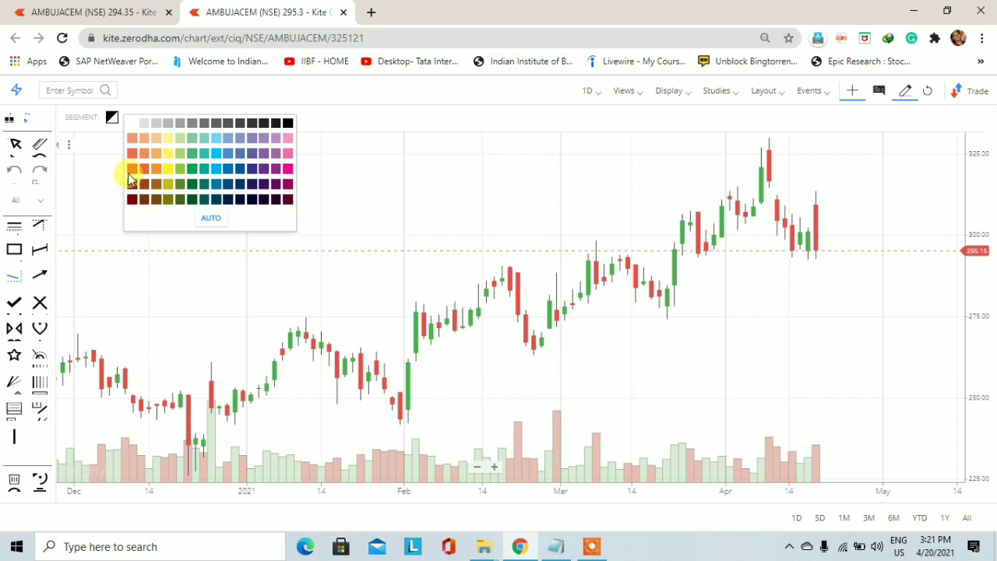
pyautogui.click(131, 169)
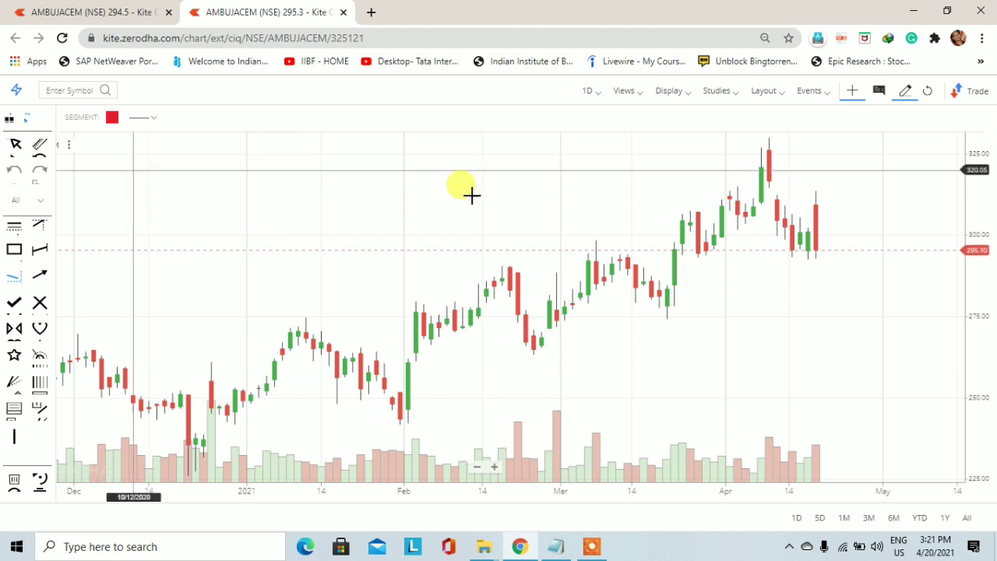
# Draw two red horizontal levels near 312 and 315 from the April peak into May.
pyautogui.click(769, 194)
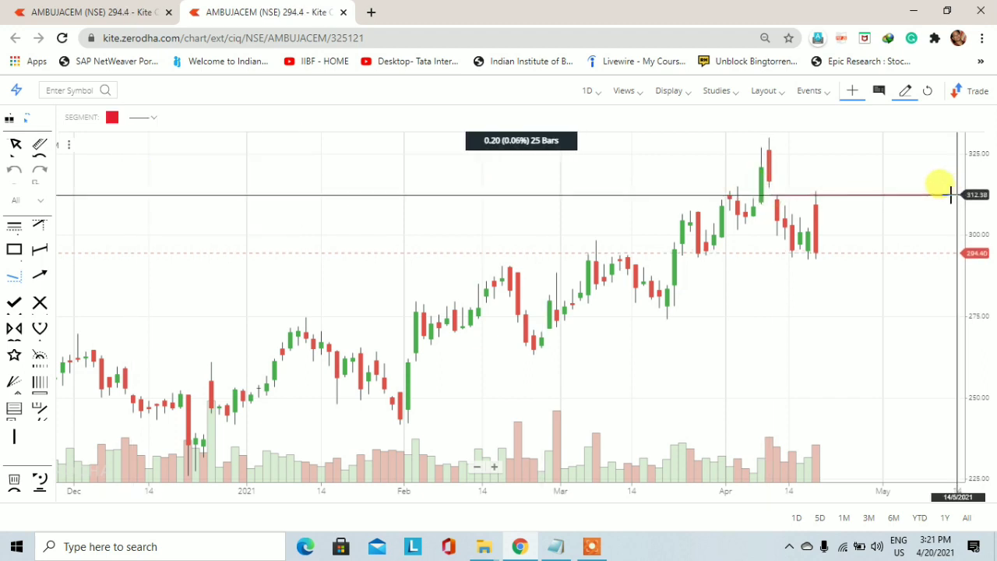
pyautogui.click(950, 194)
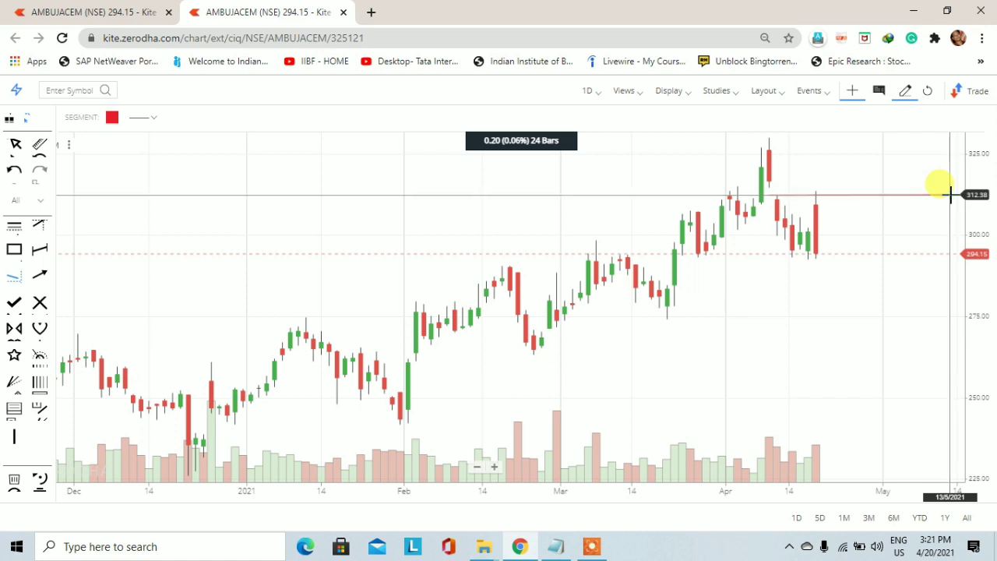
pyautogui.click(769, 187)
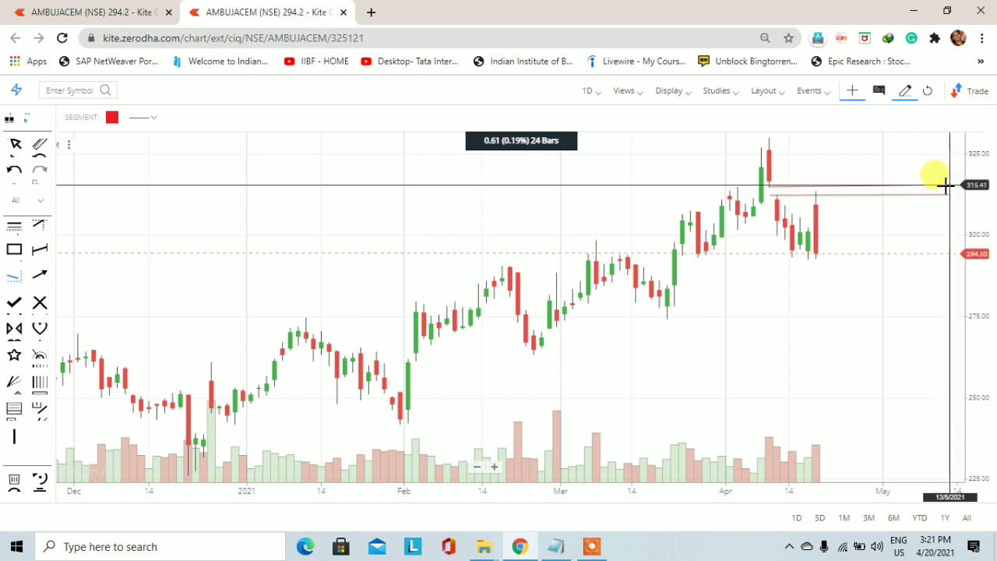
pyautogui.click(946, 190)
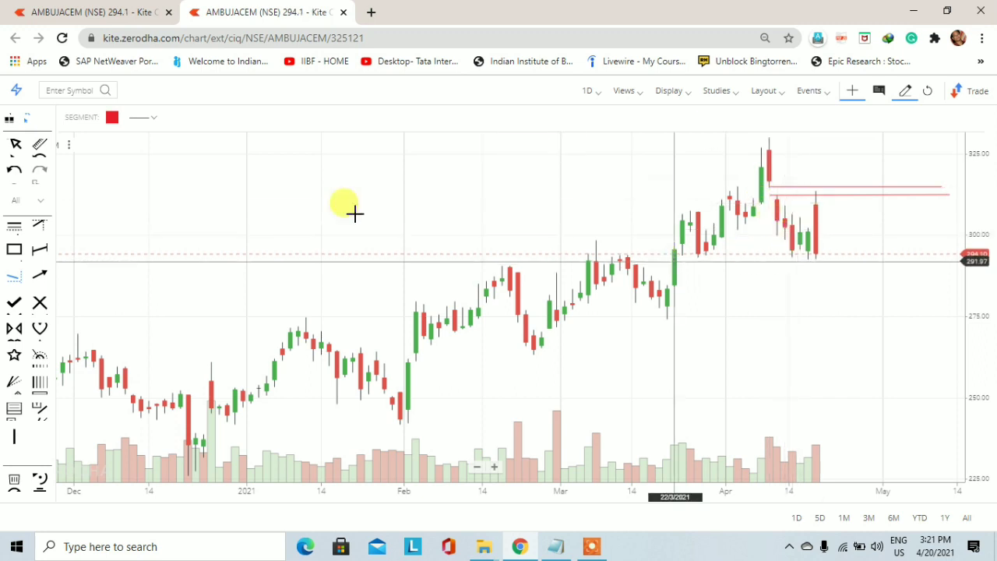
# Draw a yellow horizontal segment near 295 from early February to early May, then select it.
pyautogui.click(112, 117)
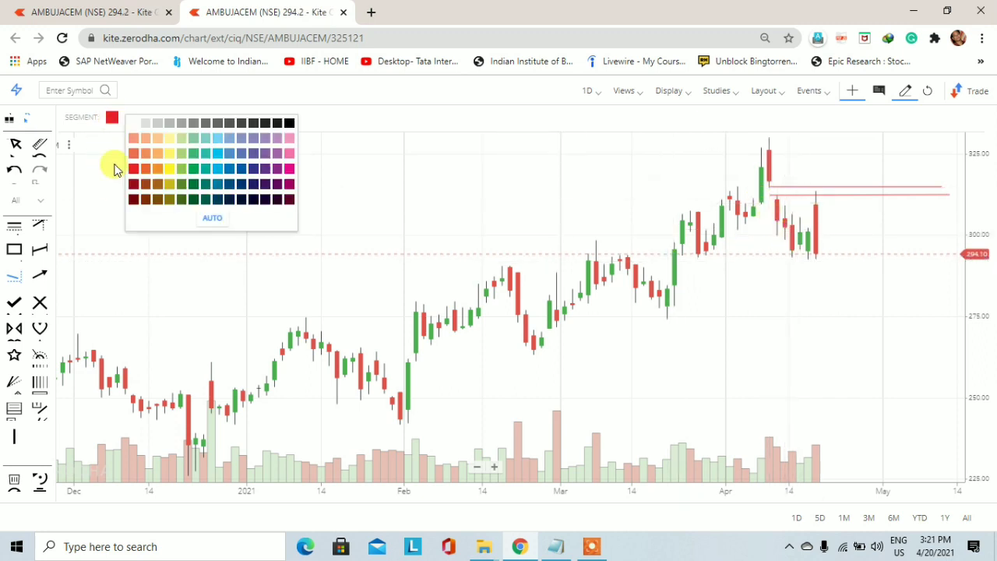
pyautogui.click(169, 171)
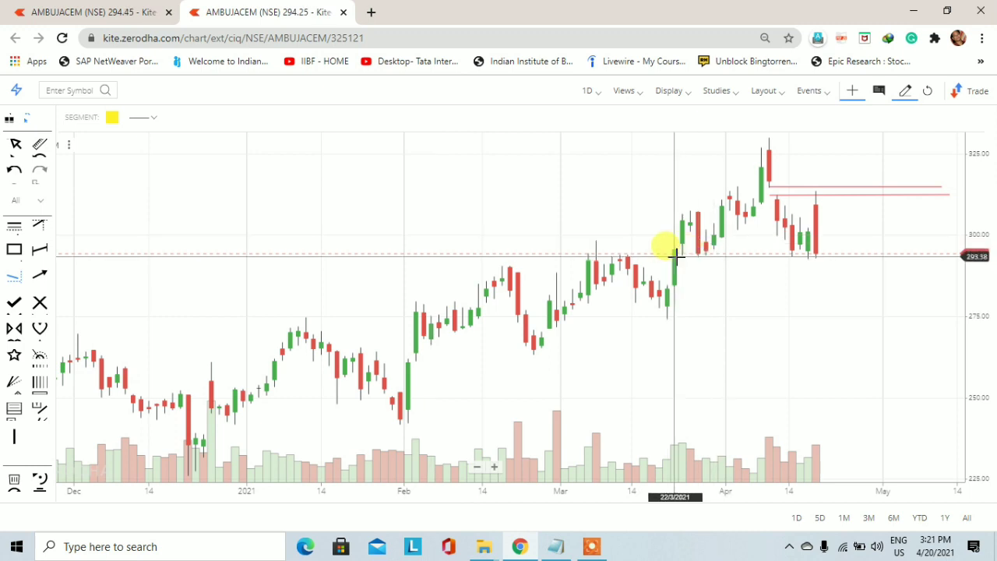
pyautogui.click(414, 253)
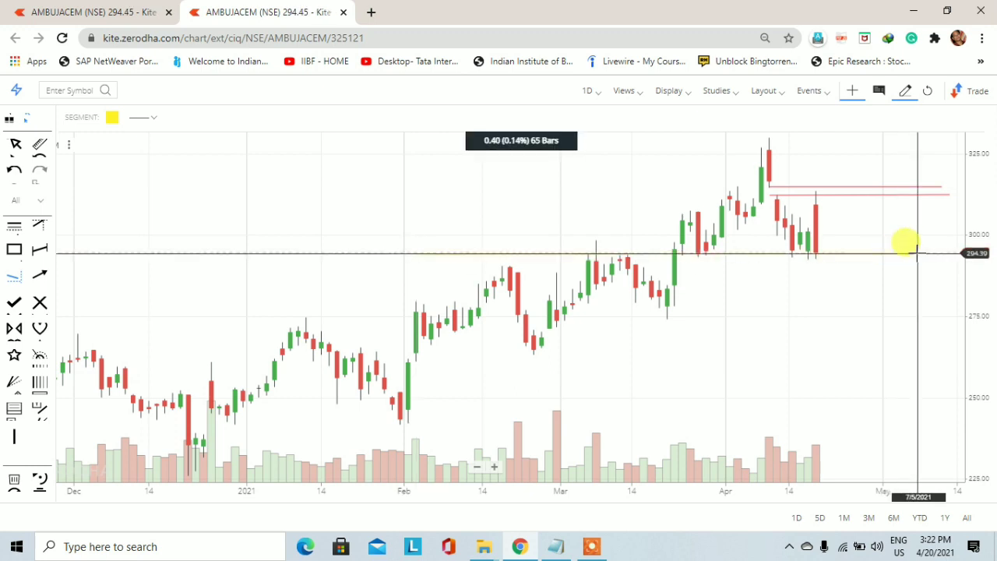
pyautogui.click(917, 253)
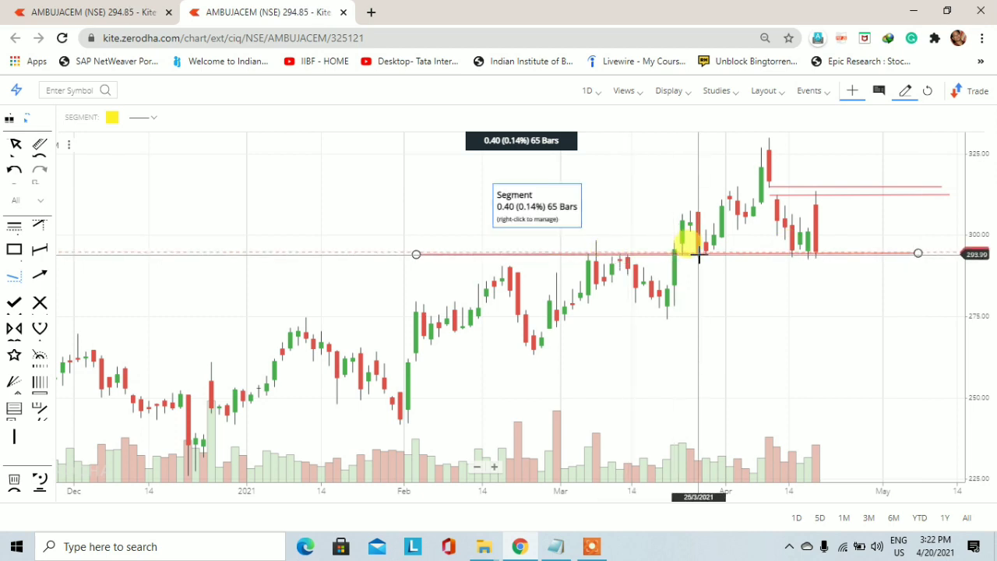
pyautogui.click(790, 251)
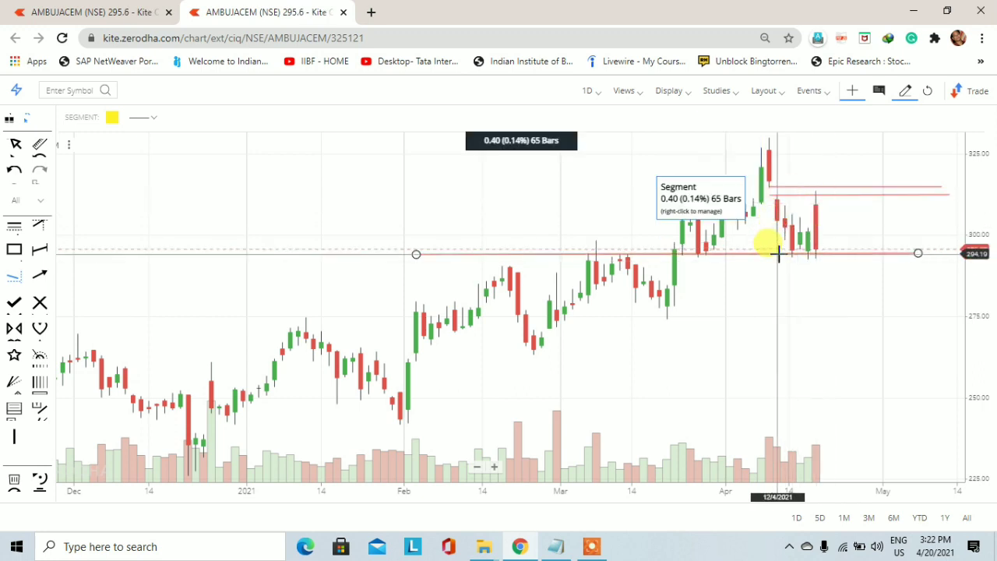
# Set segments to blue and draw the lower channel line from the late-February low past April.
pyautogui.click(109, 121)
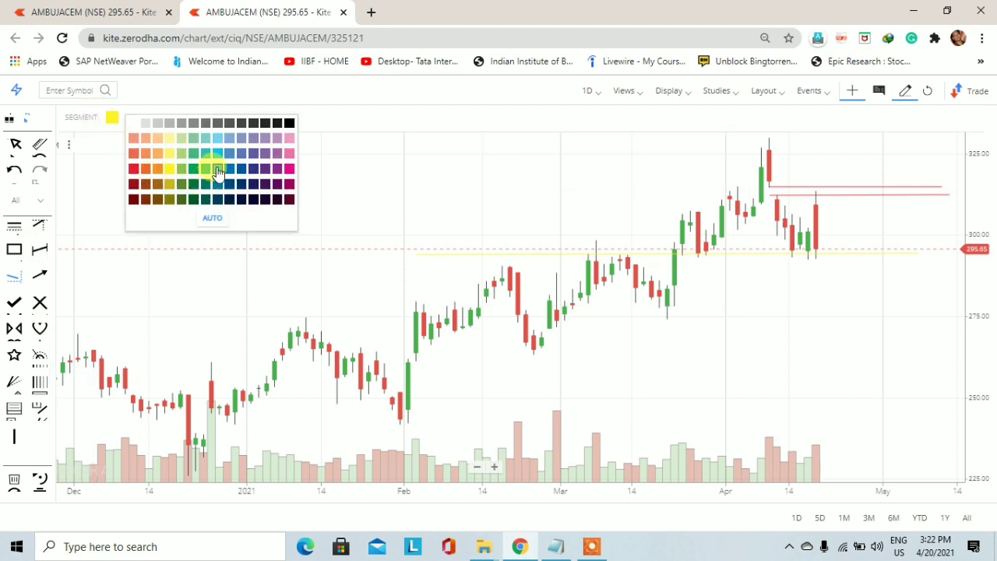
pyautogui.click(217, 169)
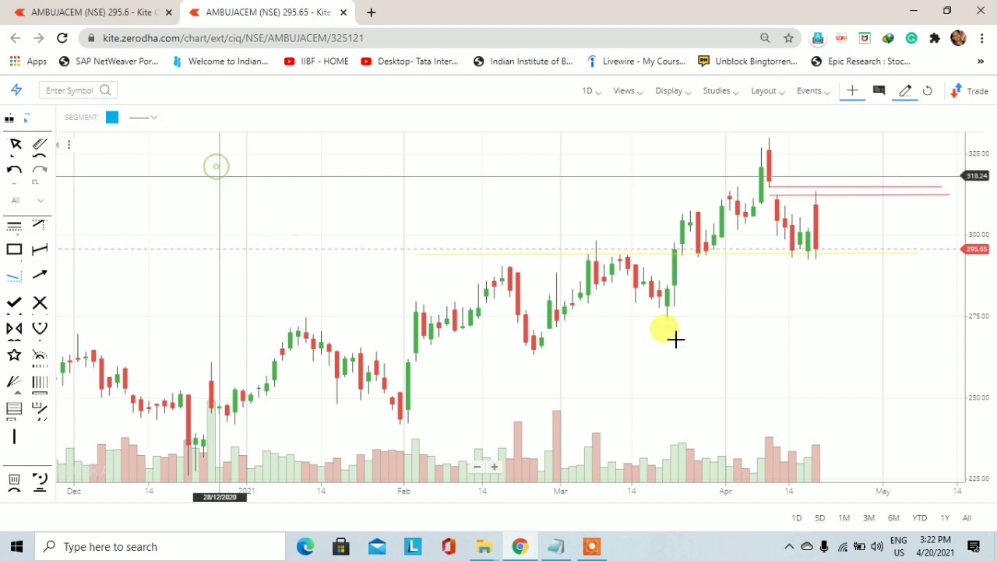
pyautogui.click(533, 354)
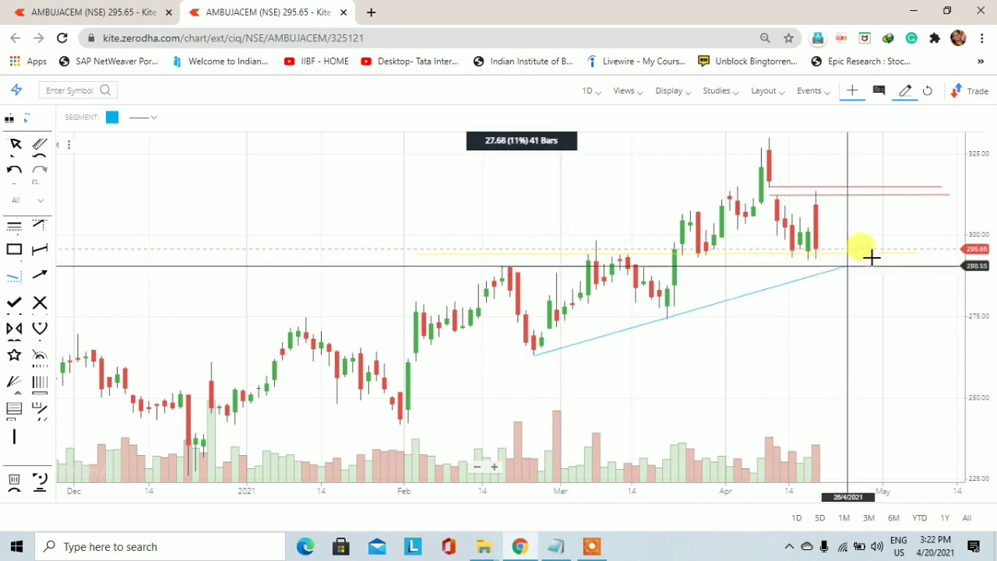
pyautogui.click(930, 245)
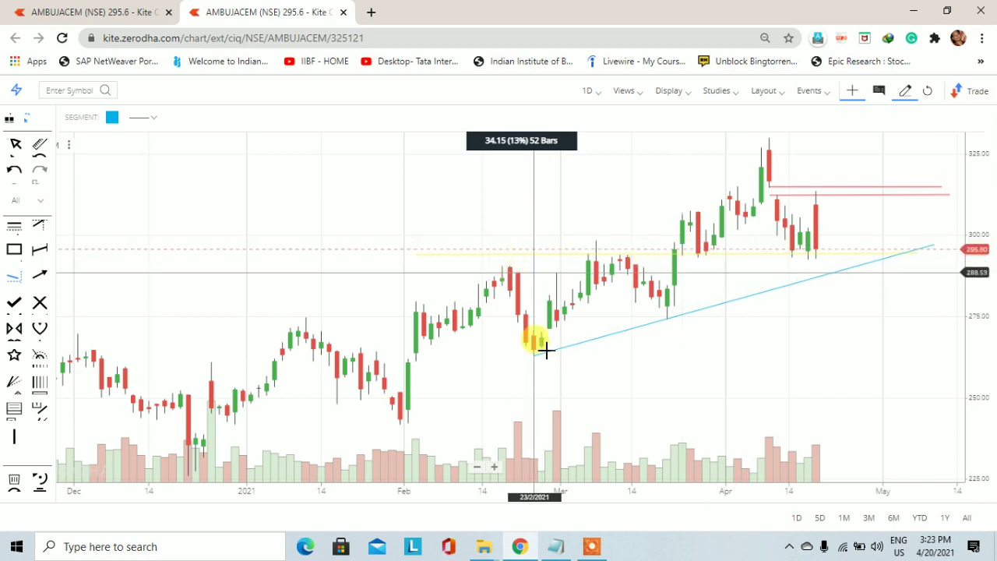
# Draw the upper blue channel line from the mid-February high to late April, then select it.
pyautogui.click(508, 263)
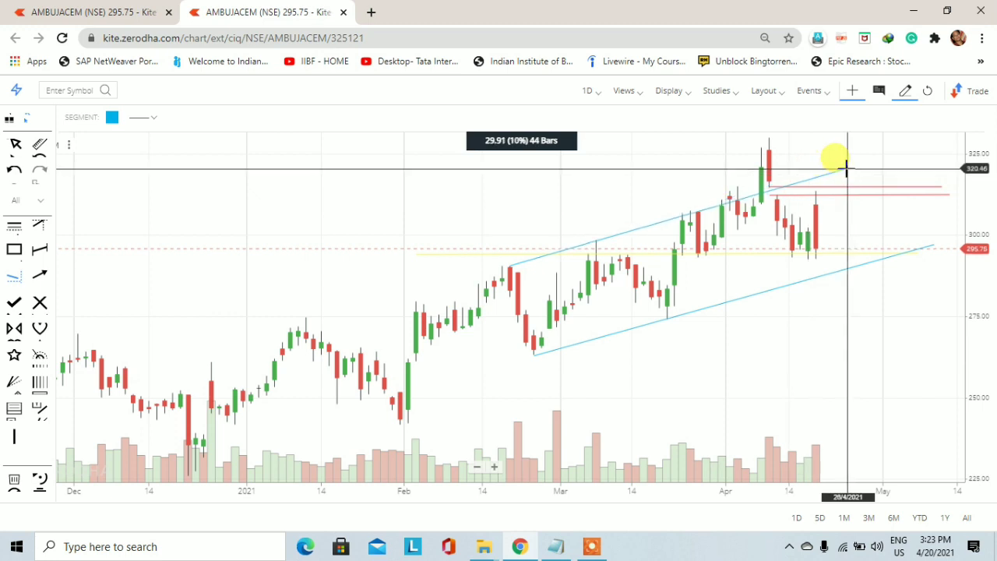
pyautogui.click(846, 167)
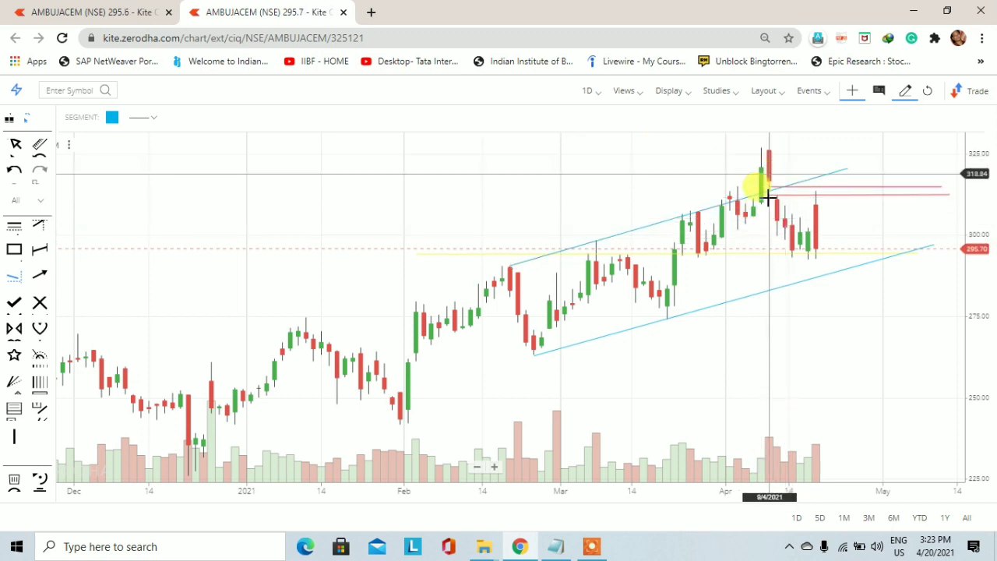
pyautogui.click(771, 190)
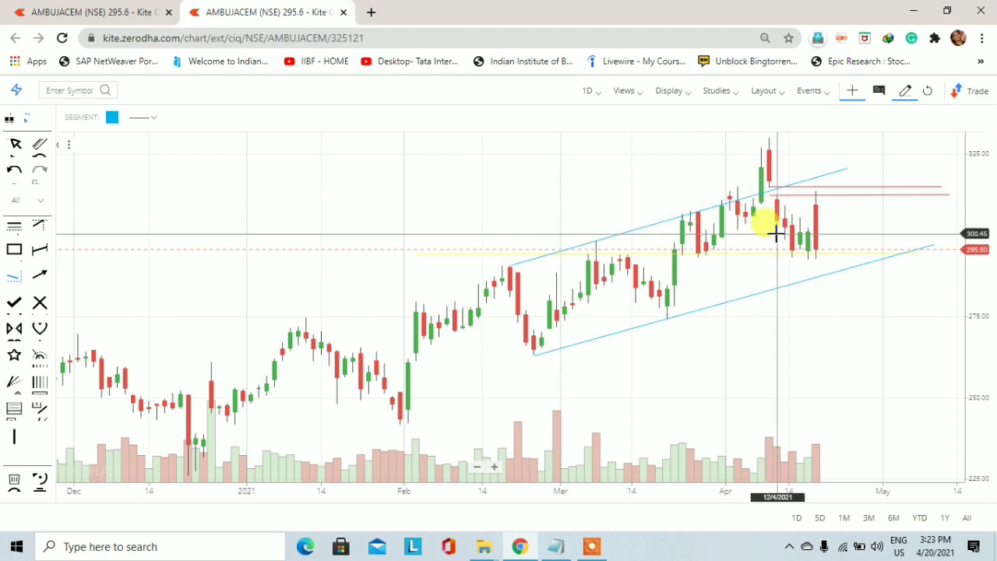
# Switch the chart between 1W and 1D intervals, ending on weekly candles.
pyautogui.click(589, 91)
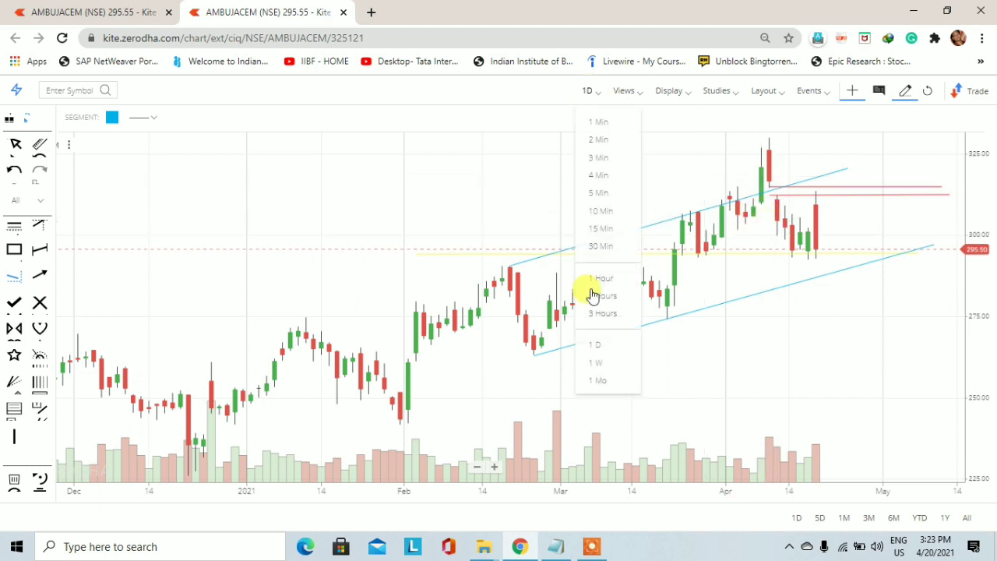
pyautogui.click(591, 362)
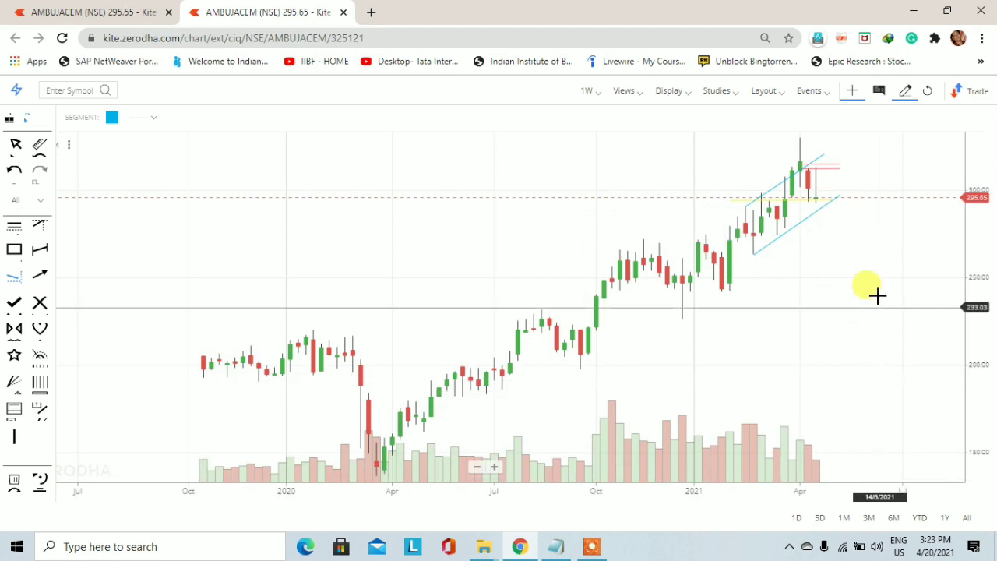
pyautogui.moveTo(879, 278); pyautogui.dragTo(802, 322)
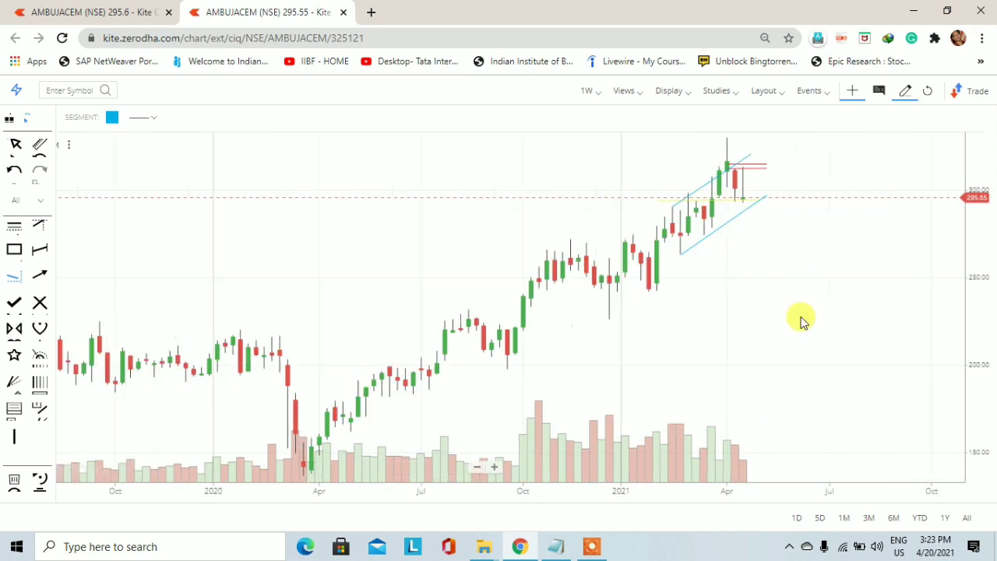
pyautogui.hscroll(10, 777, 268)
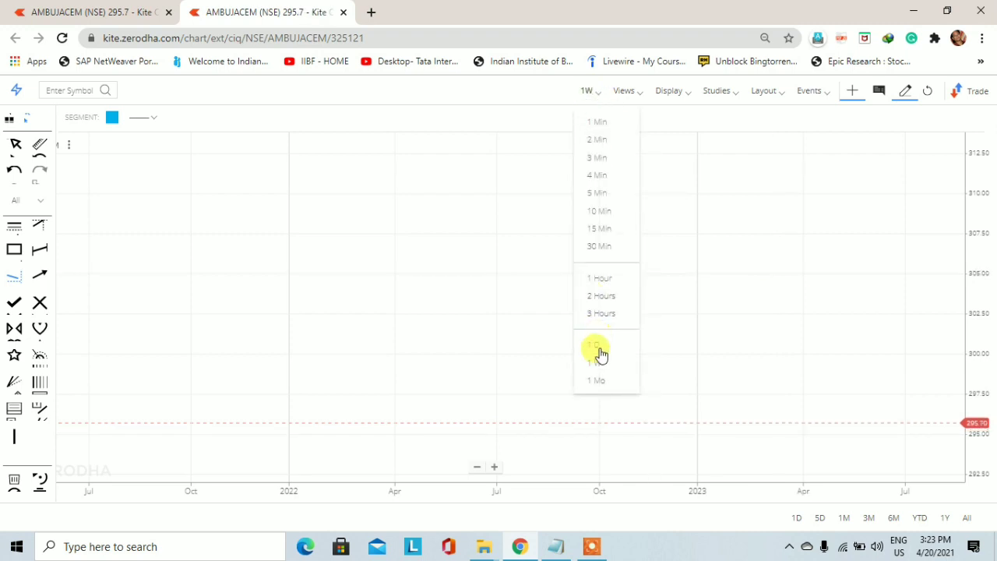
pyautogui.click(599, 347)
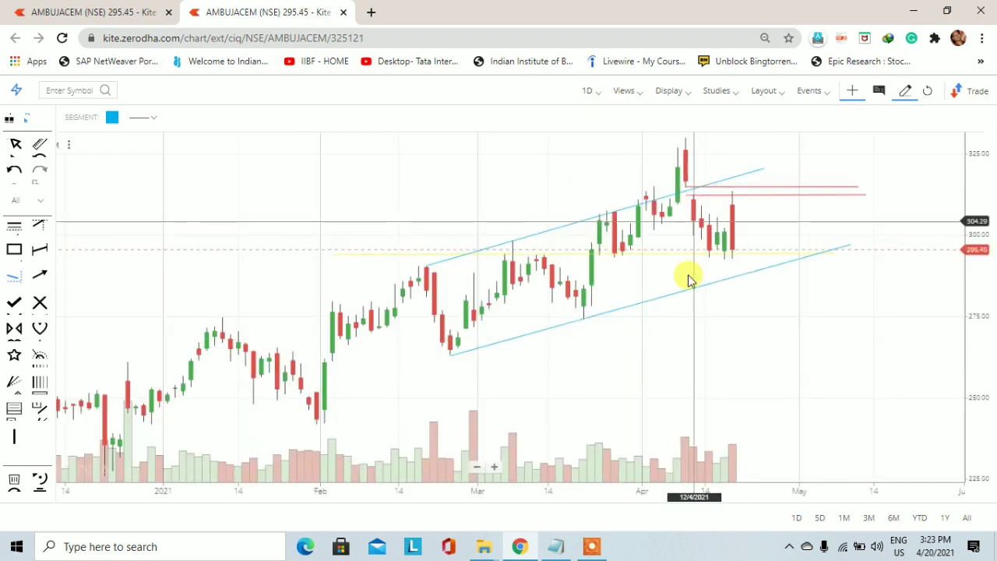
pyautogui.click(593, 95)
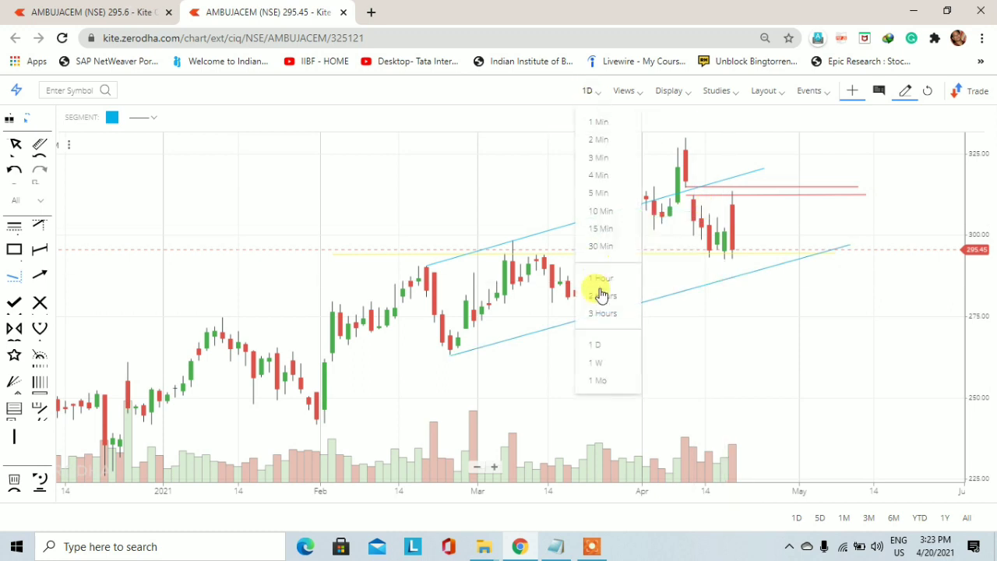
pyautogui.click(604, 358)
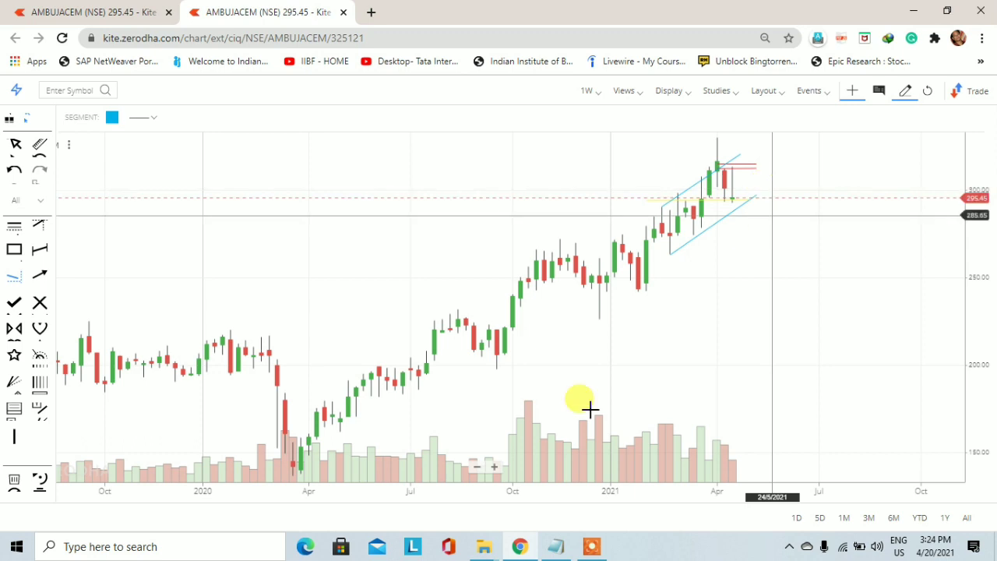
# Switch the chart to 1 Mo candles and pick the Horizontal line tool.
pyautogui.click(589, 92)
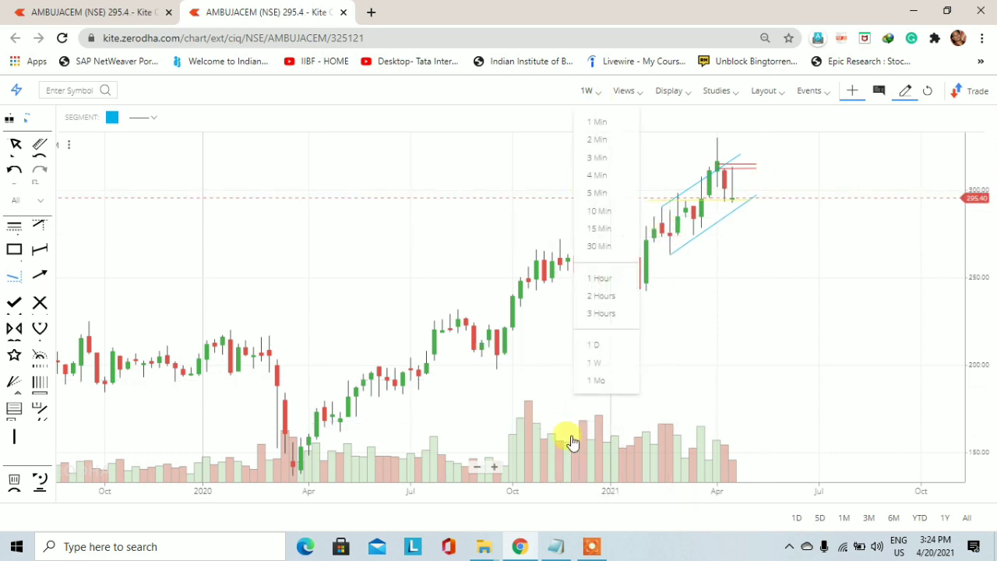
pyautogui.click(598, 381)
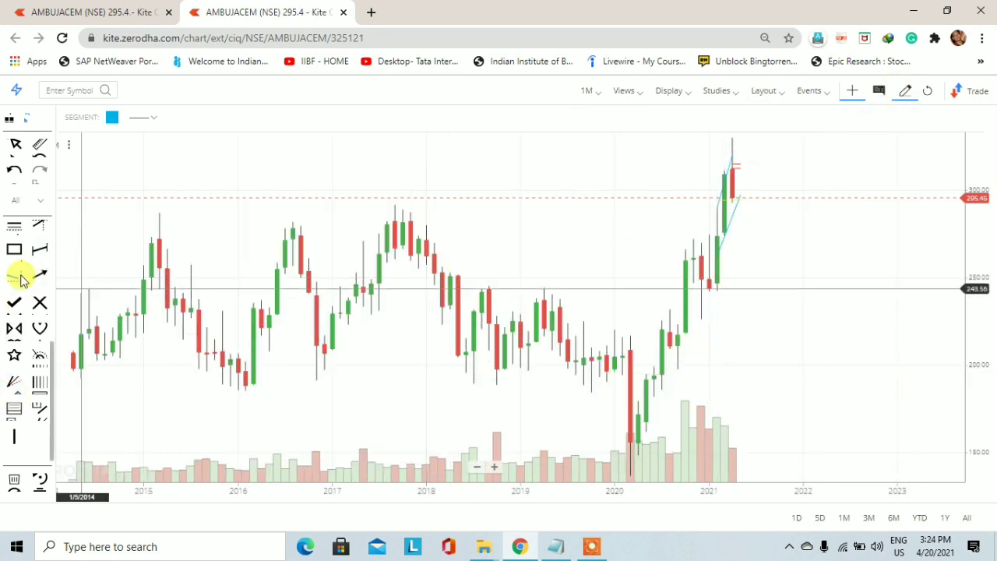
pyautogui.scroll(3, 21, 279)
pyautogui.click(39, 370)
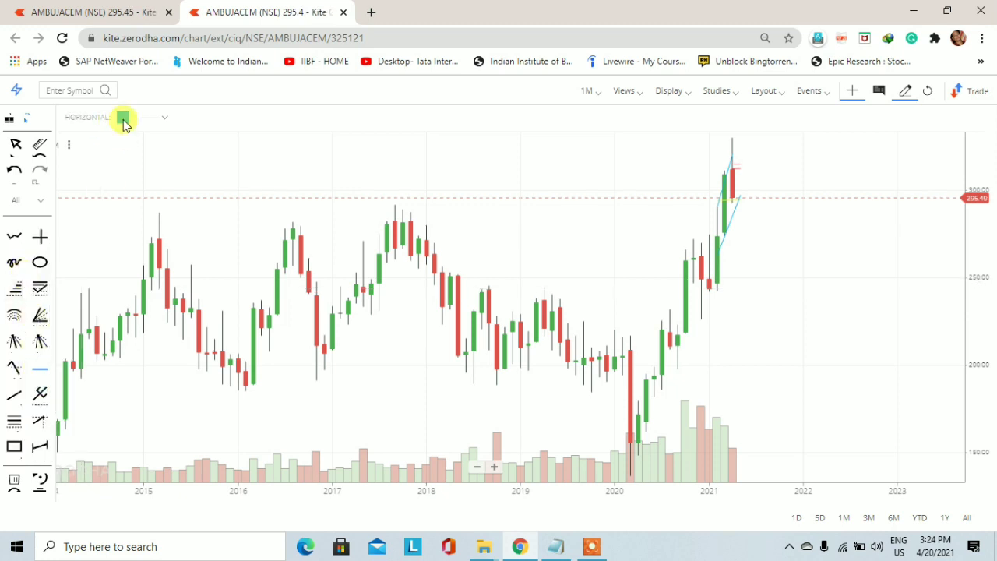
# Set horizontal lines to yellow and place levels at 286.40 and about 297.
pyautogui.click(123, 118)
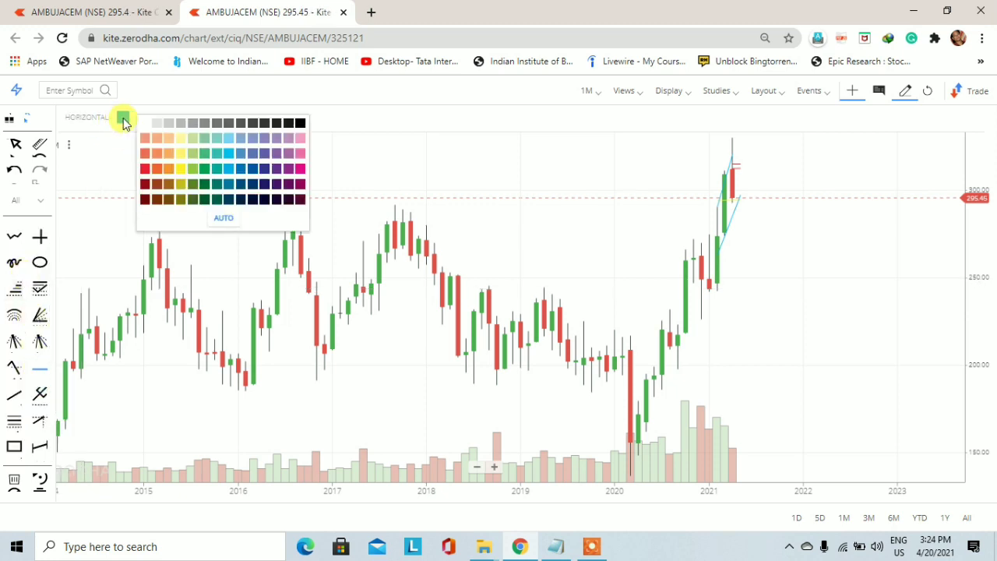
pyautogui.click(180, 169)
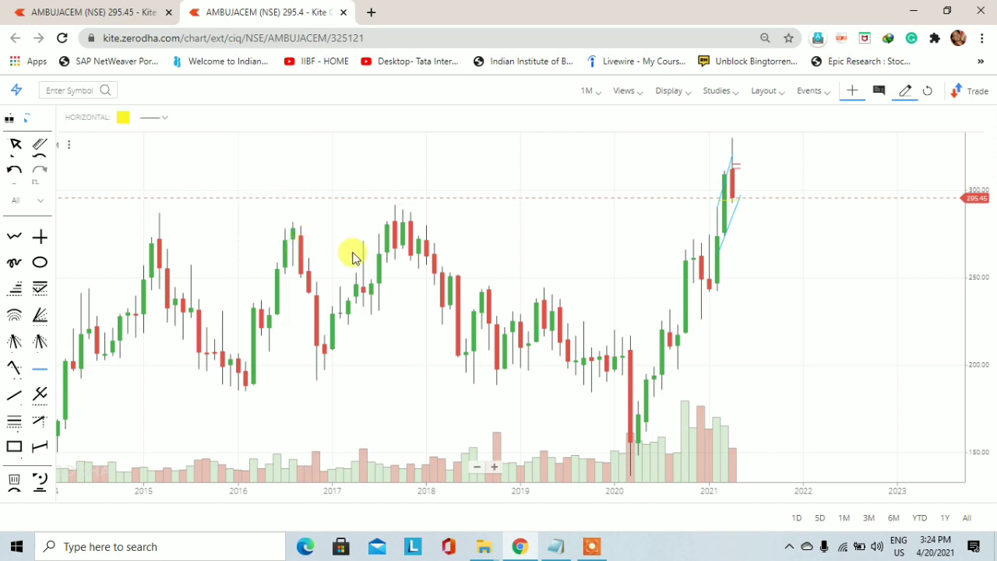
pyautogui.click(154, 213)
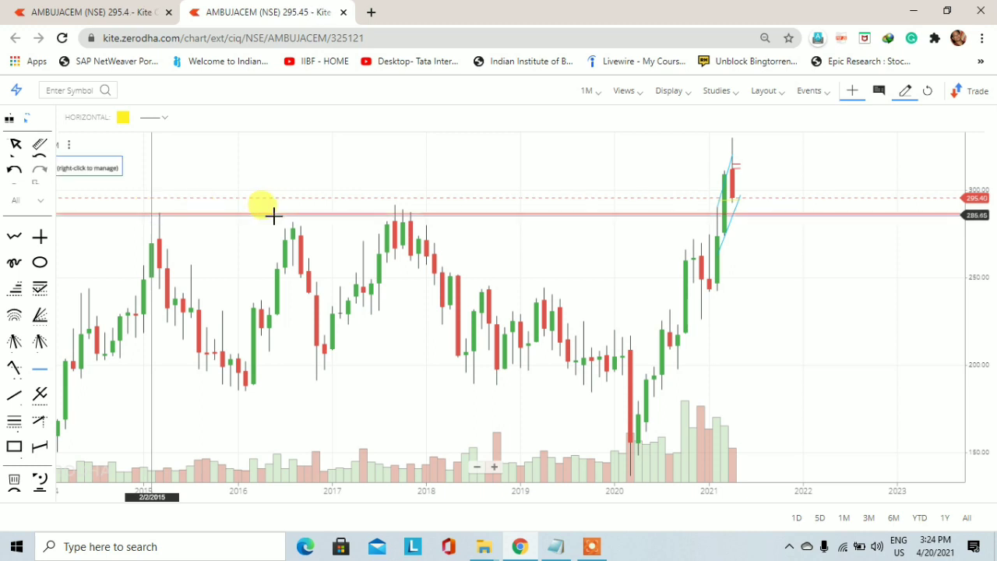
pyautogui.click(390, 203)
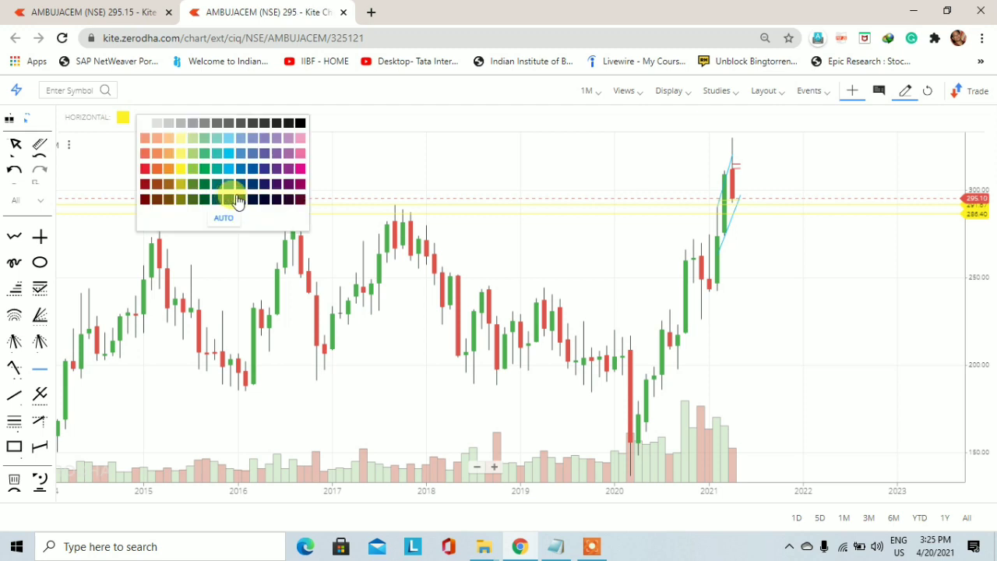
# Place a green horizontal level near 198, then delete it.
pyautogui.click(204, 170)
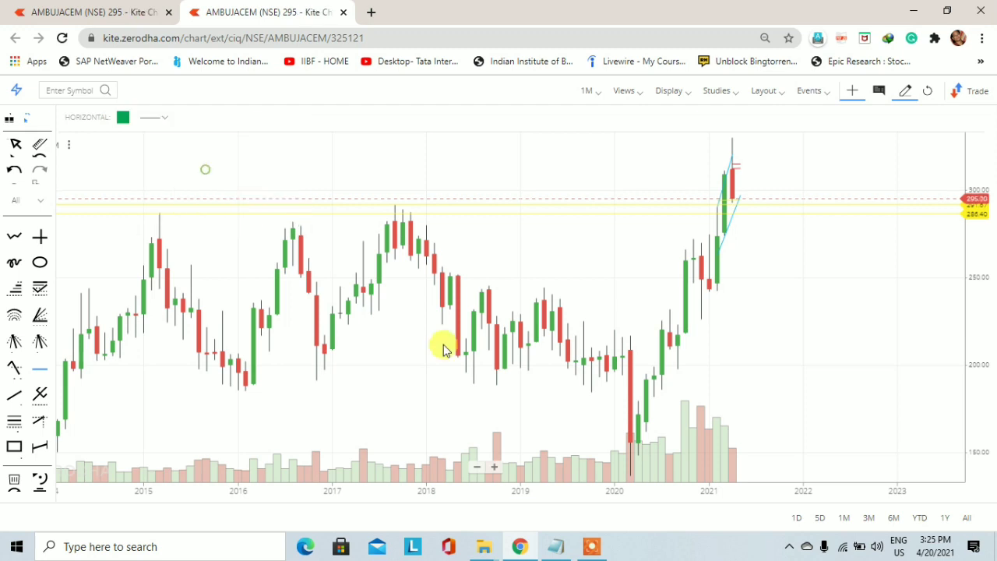
pyautogui.click(673, 370)
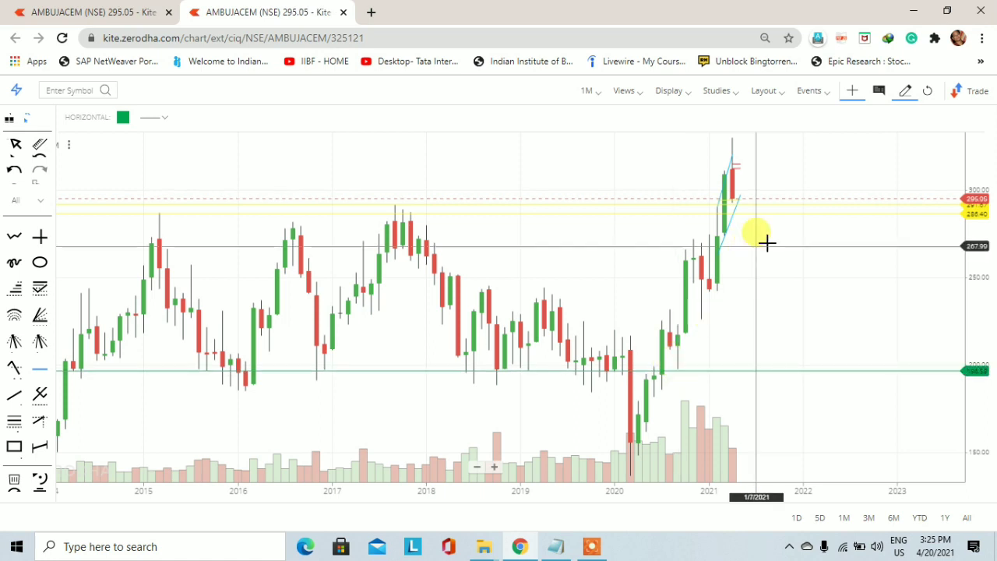
pyautogui.rightClick(740, 411)
pyautogui.click(764, 430)
# Draw a green segment from the 2020 low near 198 up to about 325.
pyautogui.scroll(-3, 20, 407)
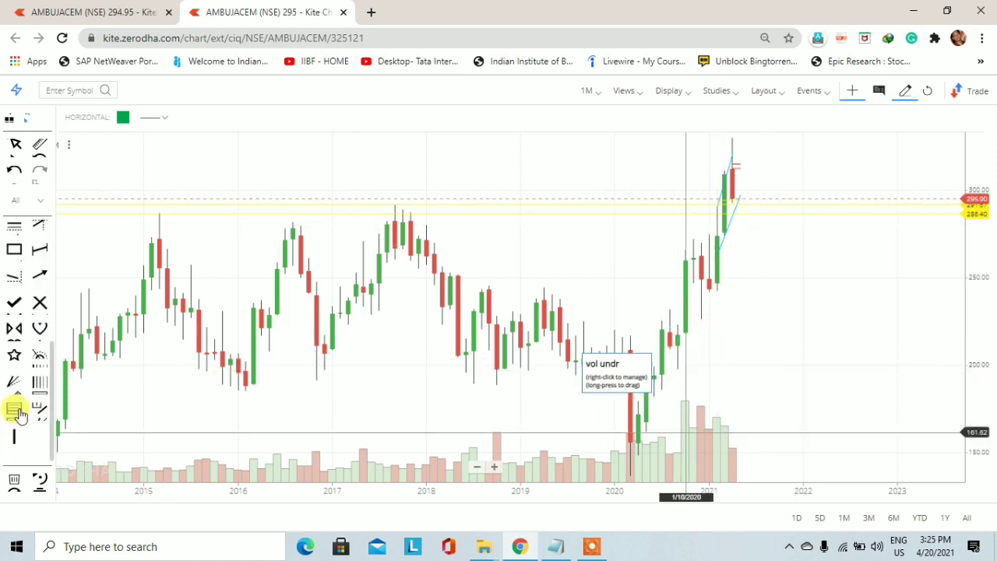
pyautogui.click(16, 276)
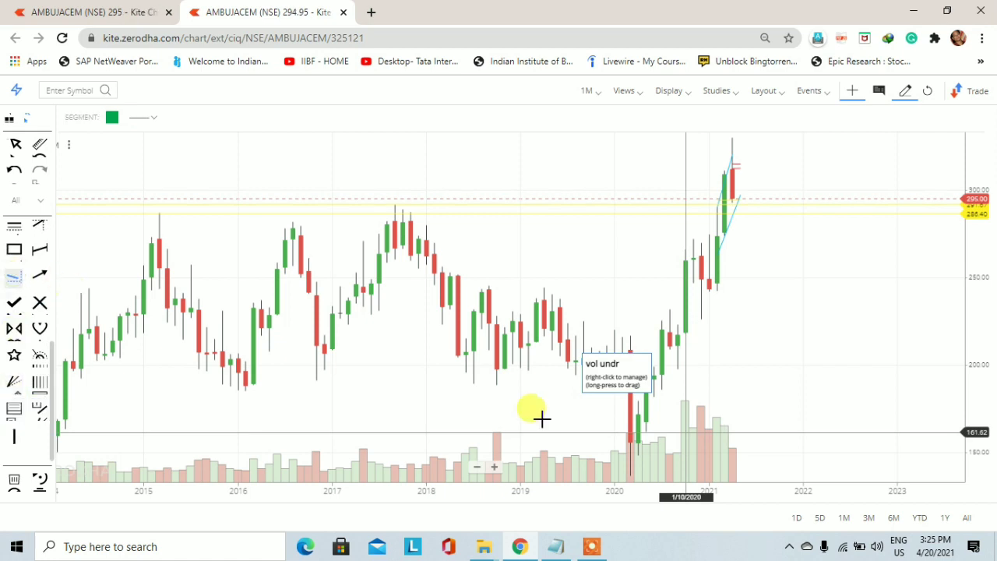
pyautogui.click(678, 368)
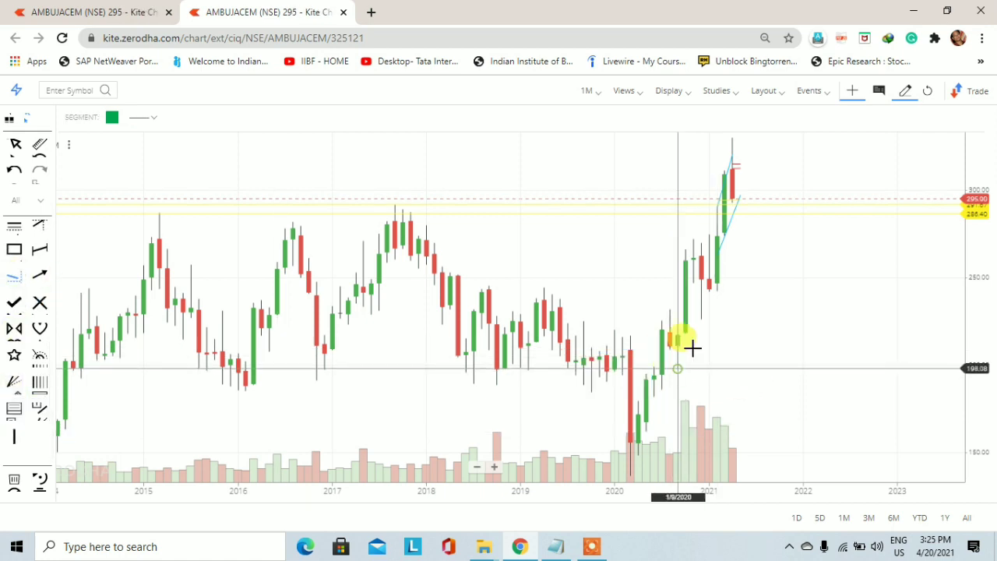
pyautogui.click(786, 145)
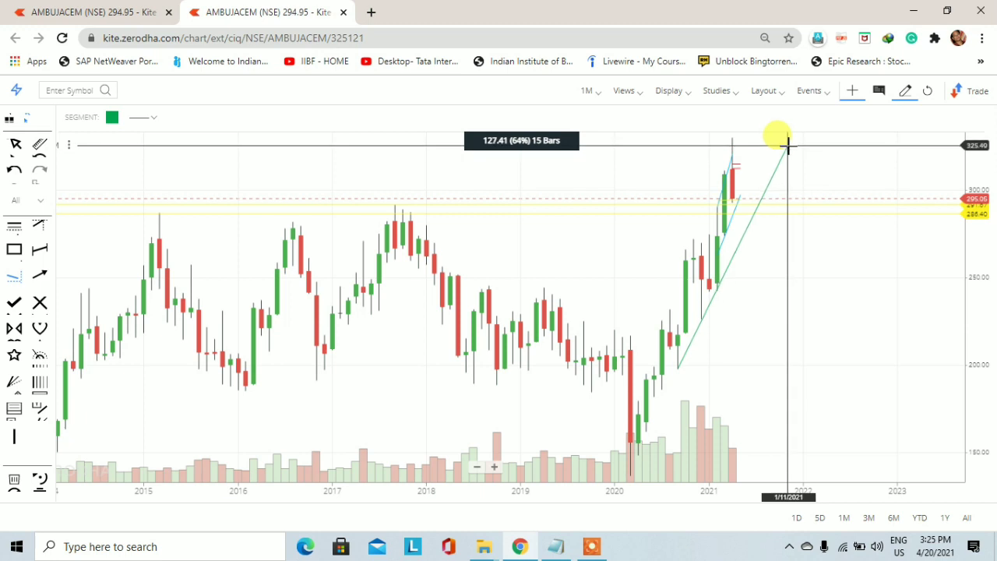
# Switch to 1W candles and draw a blue trend line rising from the early-2021 low.
pyautogui.click(591, 90)
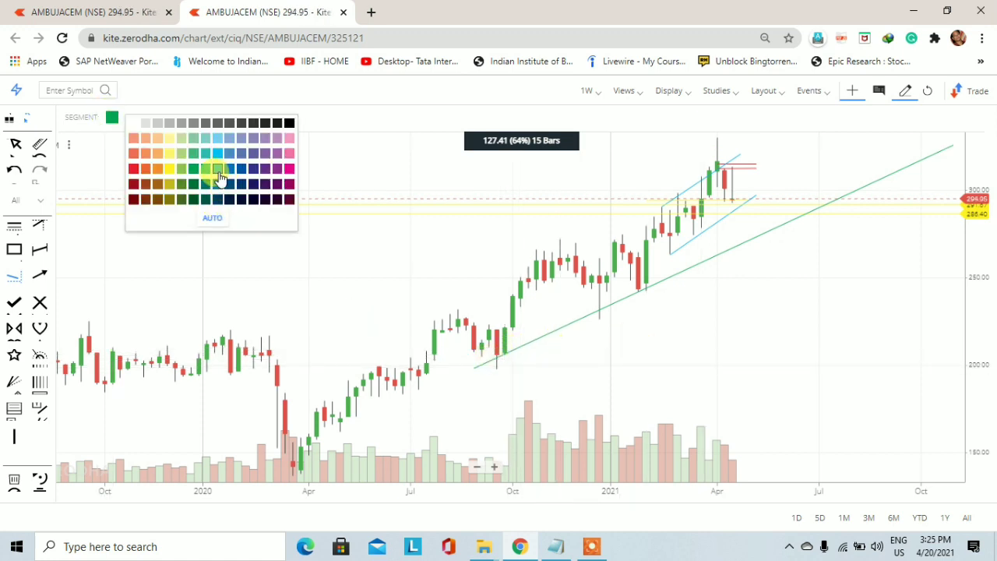
pyautogui.click(219, 177)
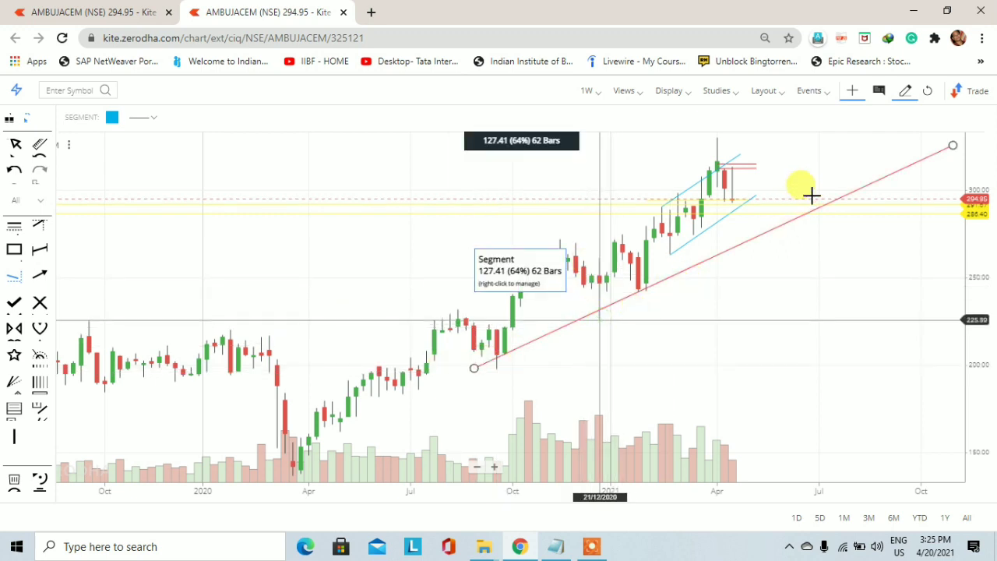
pyautogui.click(598, 317)
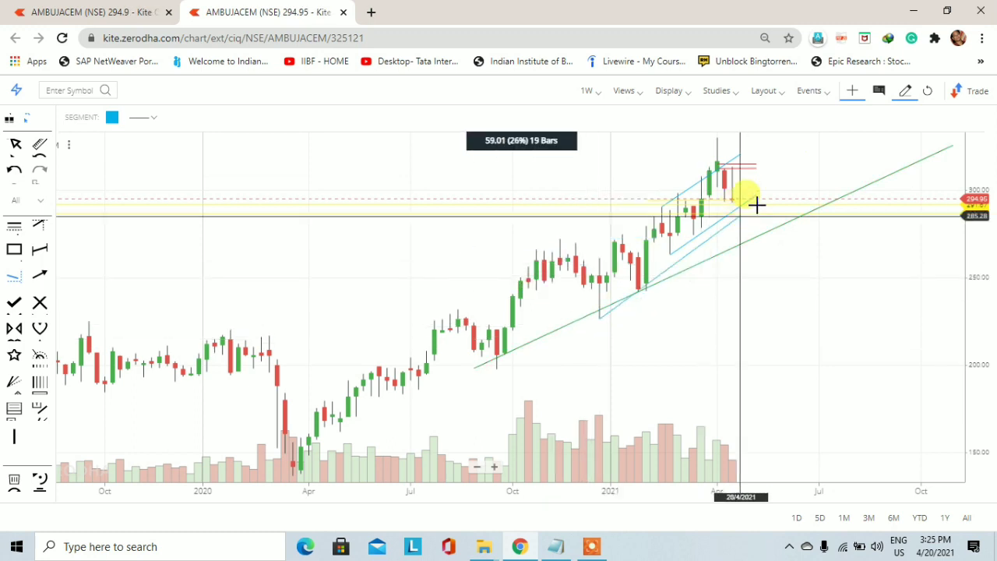
pyautogui.click(833, 167)
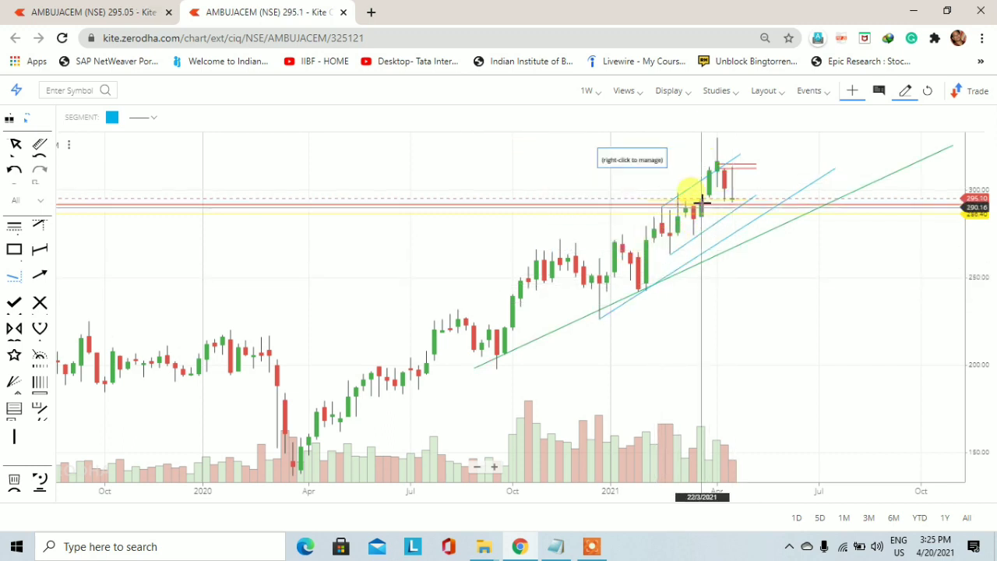
pyautogui.moveTo(713, 172)
pyautogui.mouseDown()
pyautogui.moveTo(693, 207)
pyautogui.moveTo(721, 151)
pyautogui.moveTo(675, 204)
pyautogui.moveTo(659, 249)
pyautogui.mouseUp()
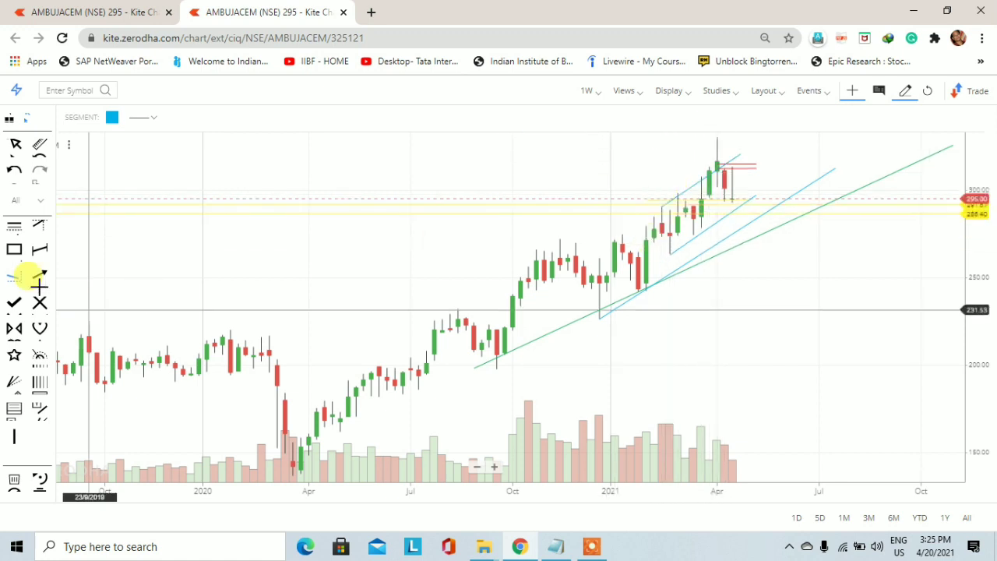
pyautogui.click(16, 251)
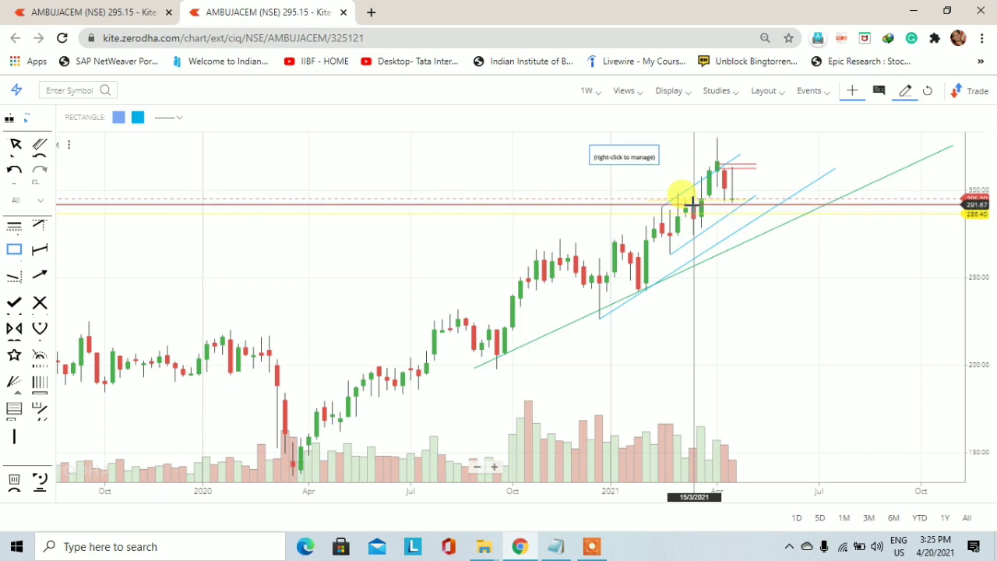
# Draw a blue rectangle from mid-March 2021 spanning about 292 down to 275 into June.
pyautogui.click(498, 465)
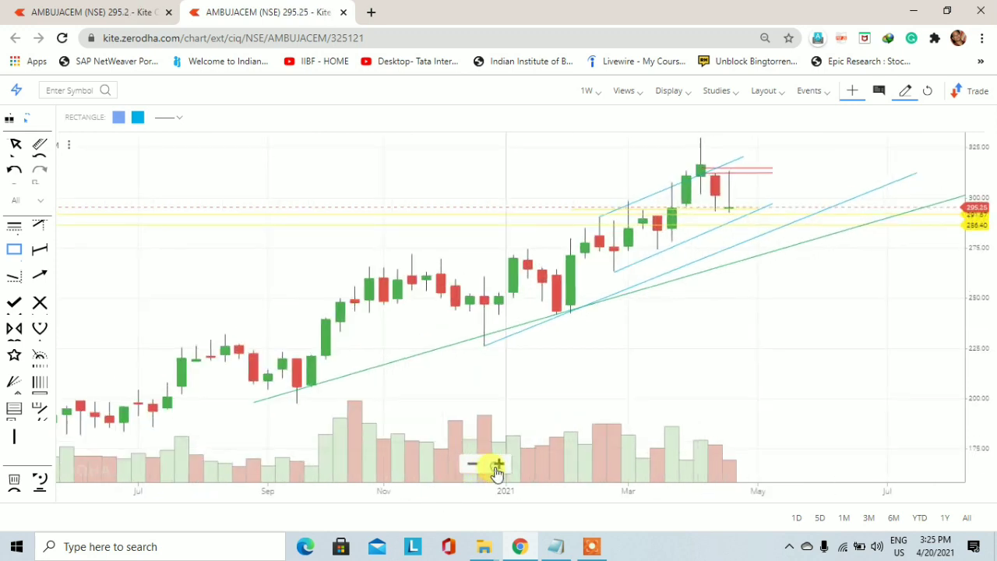
pyautogui.click(497, 467)
pyautogui.click(497, 465)
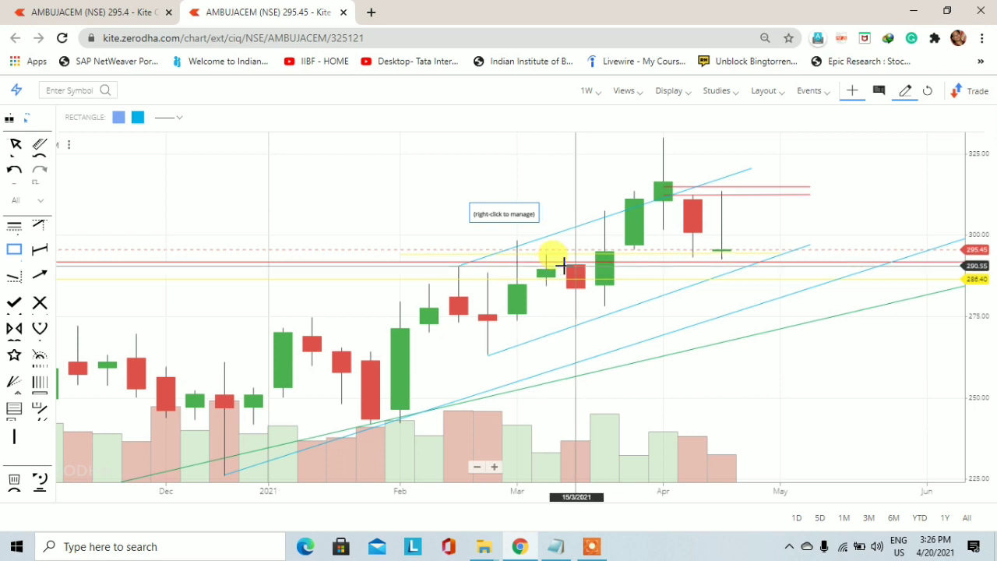
pyautogui.moveTo(733, 271)
pyautogui.mouseDown()
pyautogui.moveTo(890, 285)
pyautogui.moveTo(936, 319)
pyautogui.mouseUp()
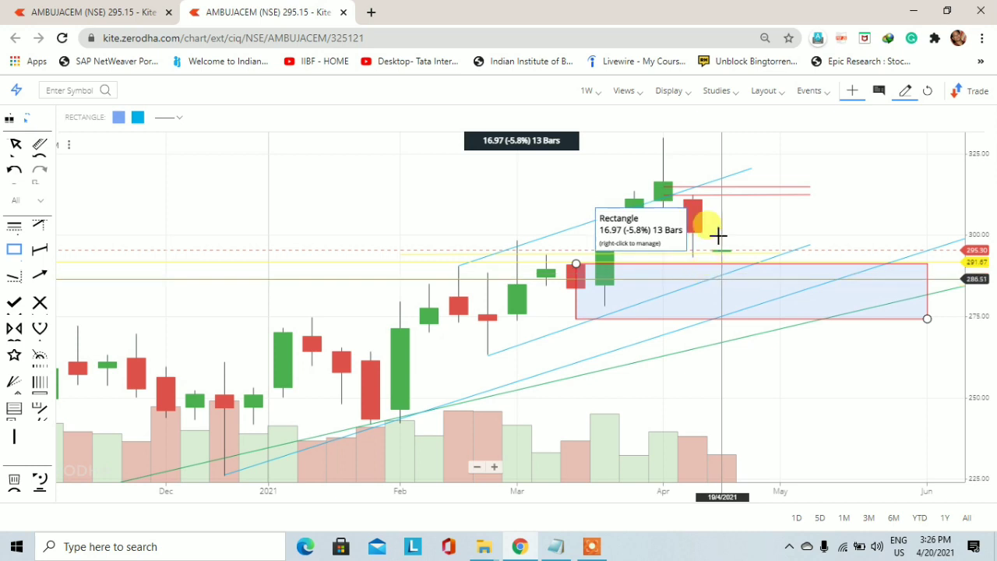
pyautogui.click(585, 91)
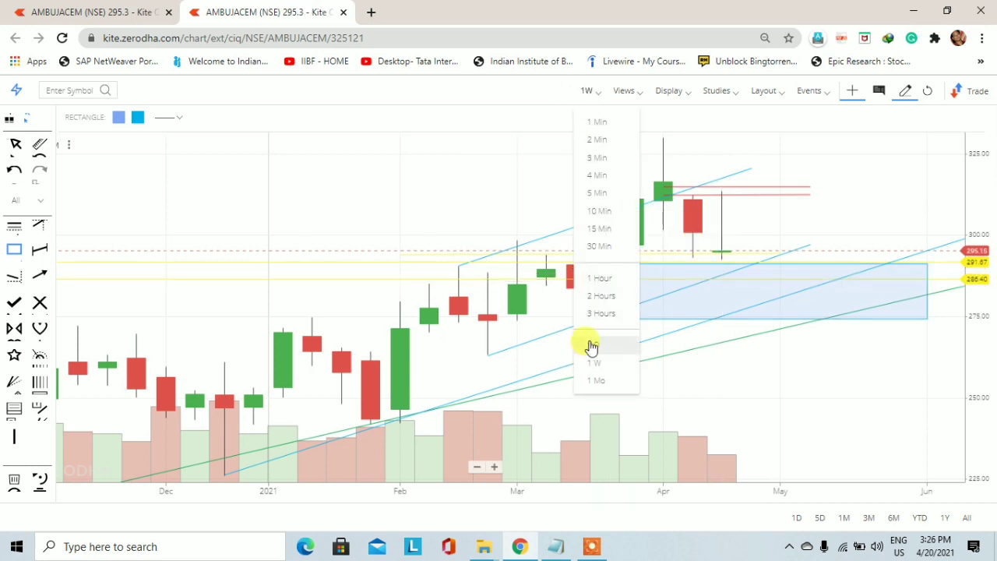
# Switch to 1D candles and zoom out to show February through mid-May 2021.
pyautogui.click(591, 344)
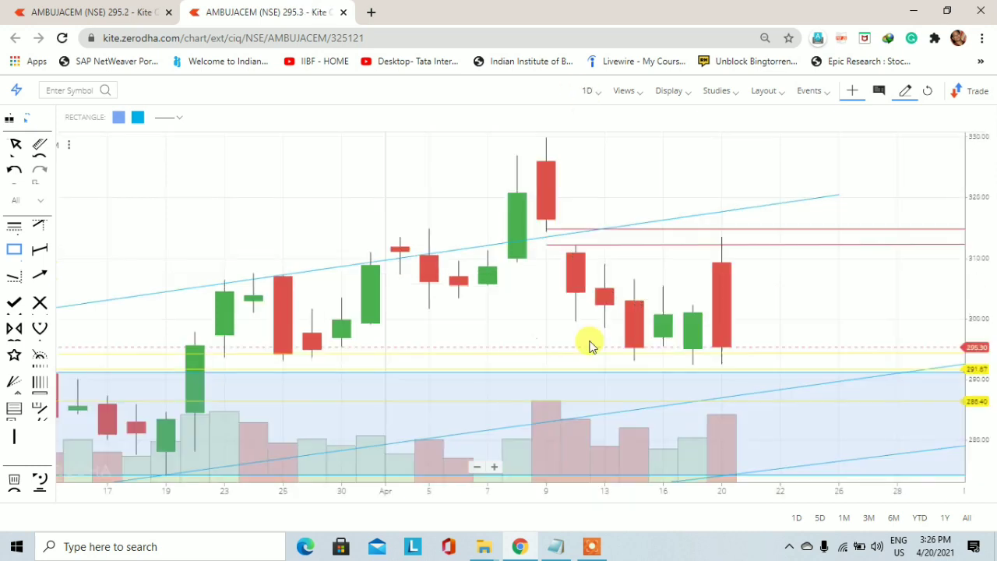
pyautogui.click(474, 465)
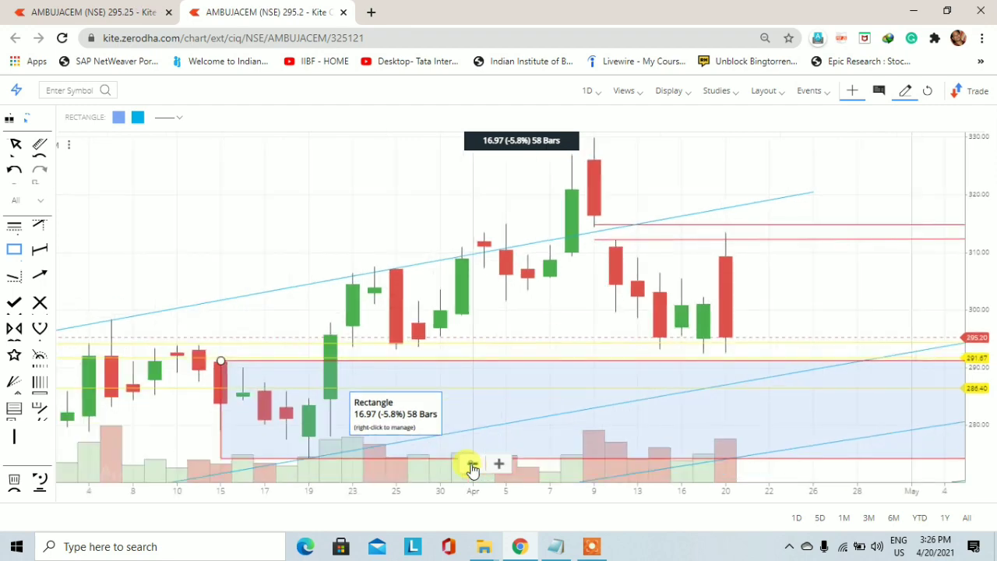
pyautogui.click(472, 465)
pyautogui.click(472, 465)
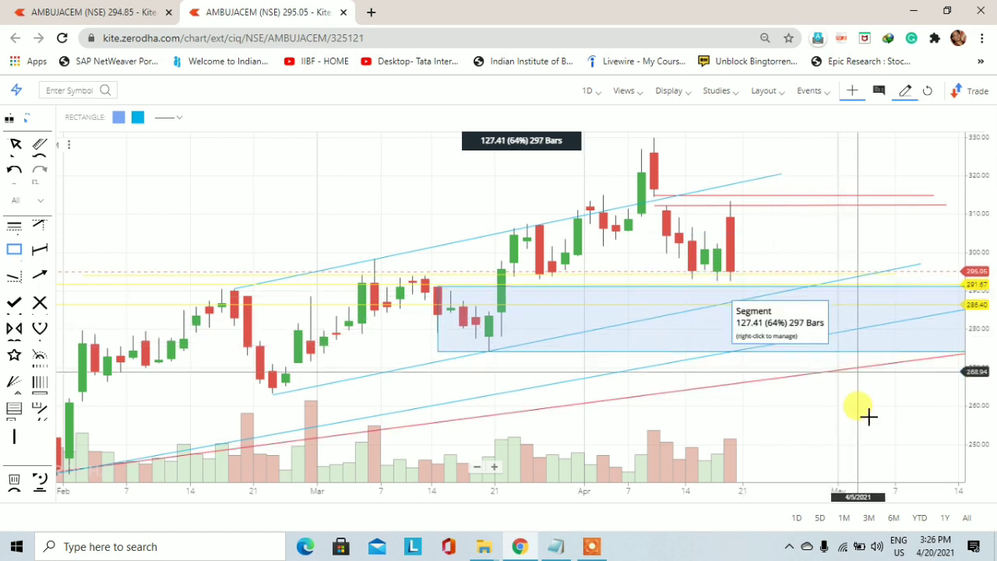
# Draw a red segment from the April 2021 peak near 329 down to about 264 in mid-May.
pyautogui.moveTo(828, 429); pyautogui.dragTo(813, 453)
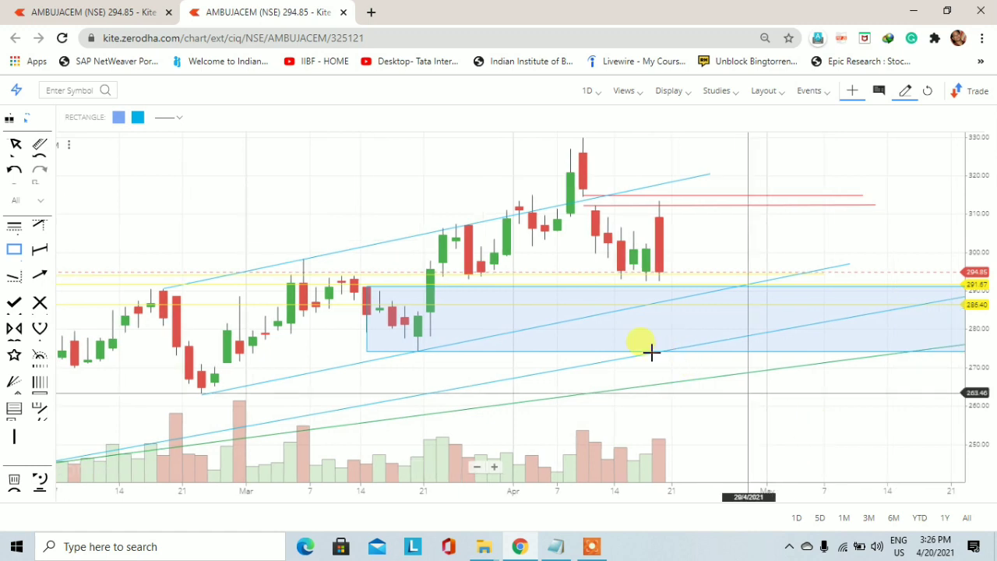
pyautogui.click(13, 276)
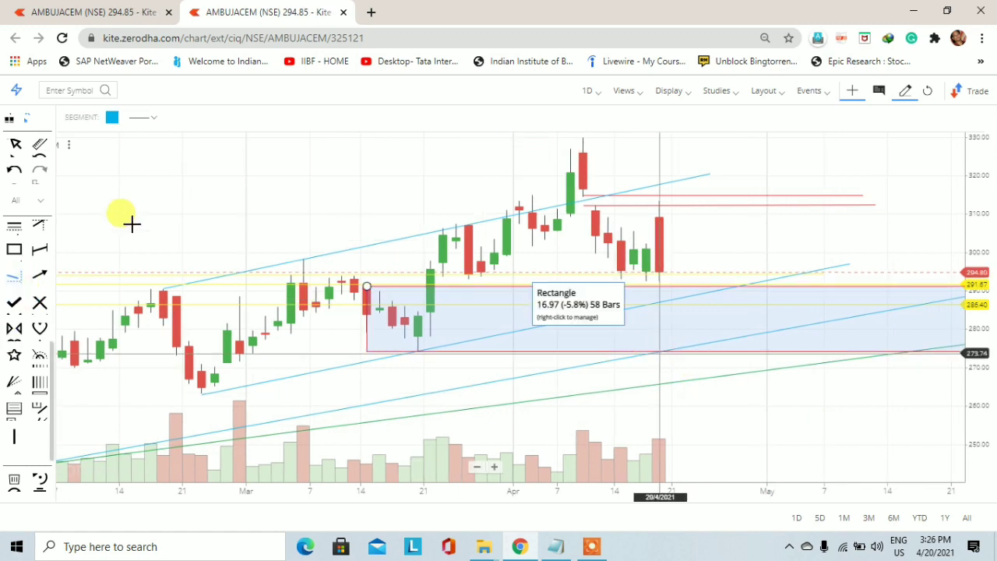
pyautogui.click(112, 119)
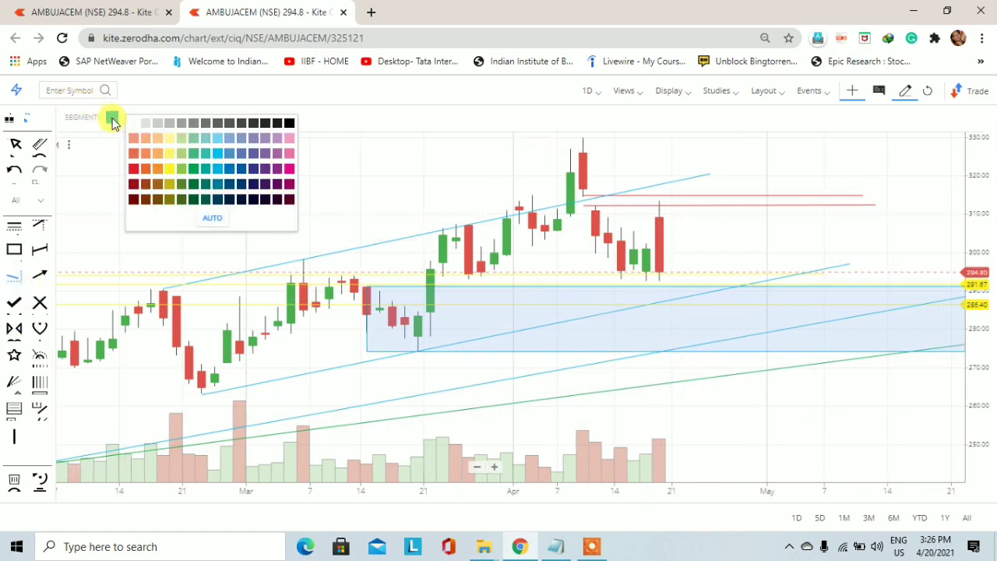
pyautogui.click(134, 170)
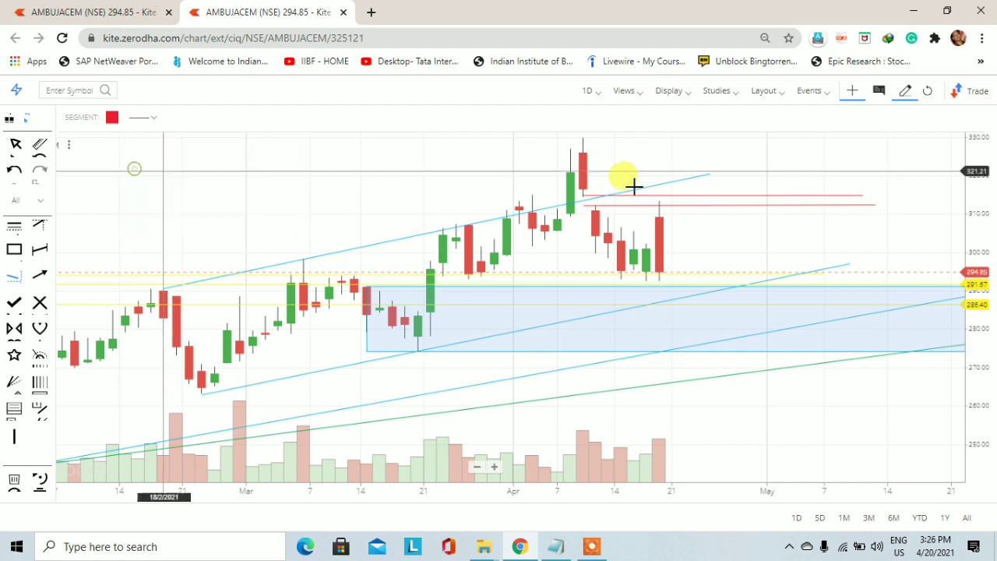
pyautogui.click(583, 138)
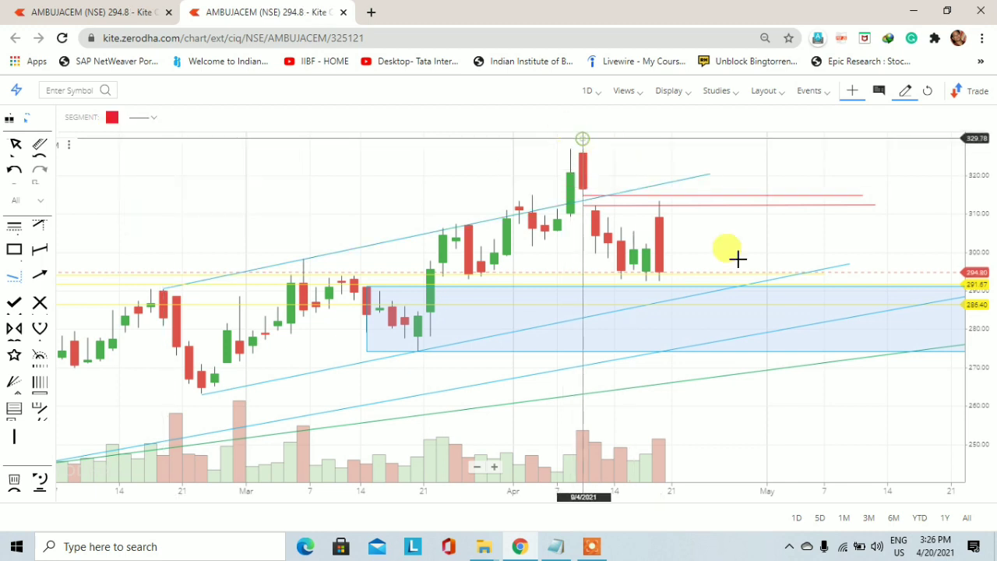
pyautogui.click(885, 387)
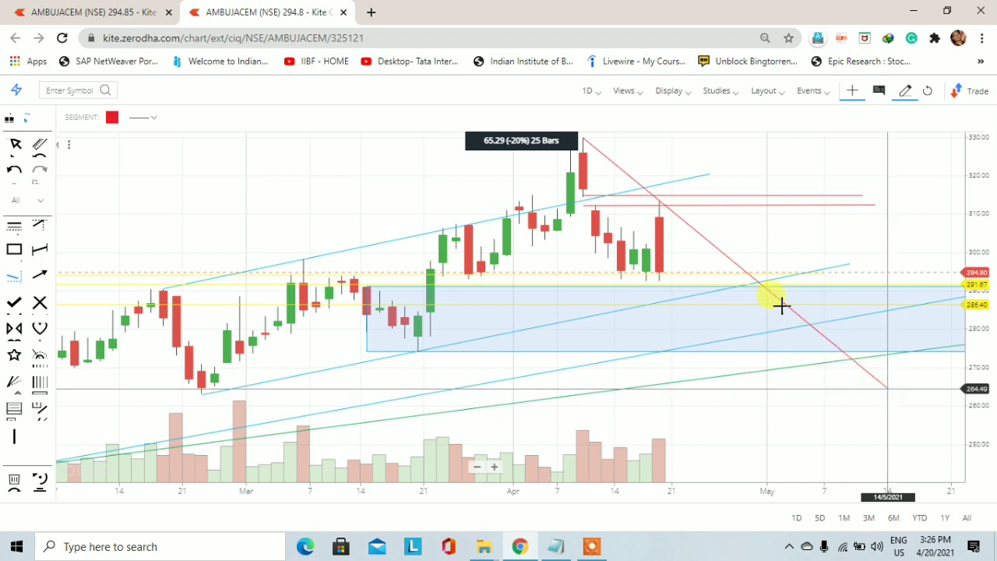